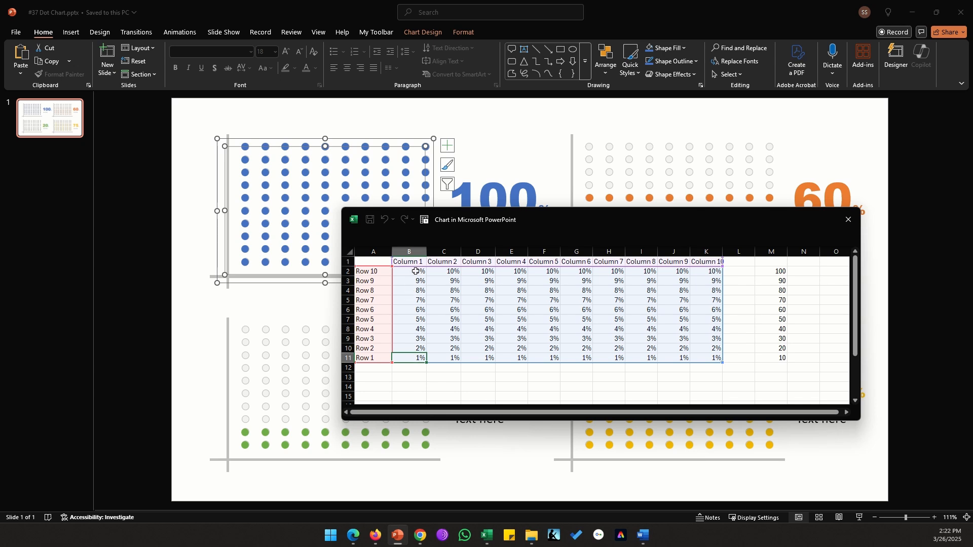
# Move the chart data window below the blue chart's percentage label and change that label to 50%.
pyautogui.moveTo(457, 230); pyautogui.dragTo(419, 280)
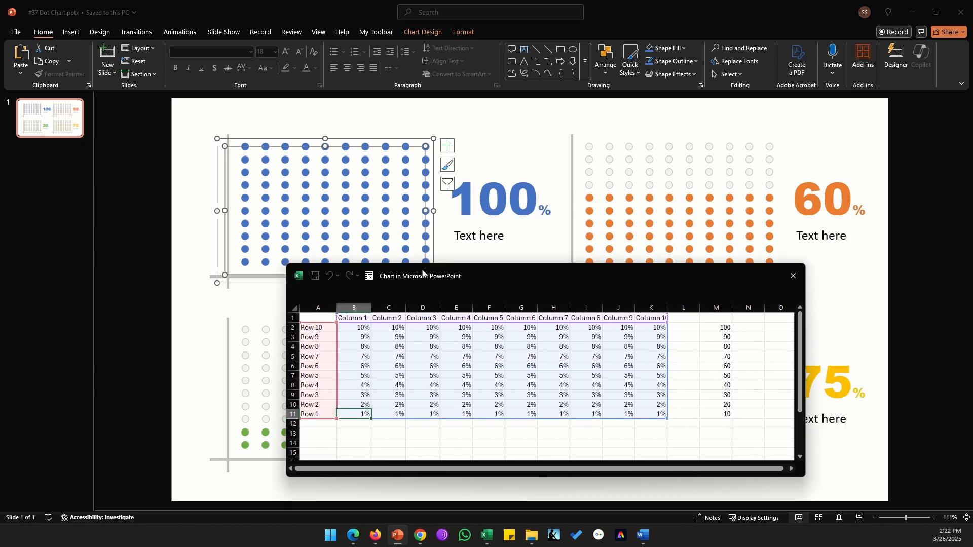
pyautogui.click(501, 198)
pyautogui.moveTo(516, 196); pyautogui.dragTo(455, 197)
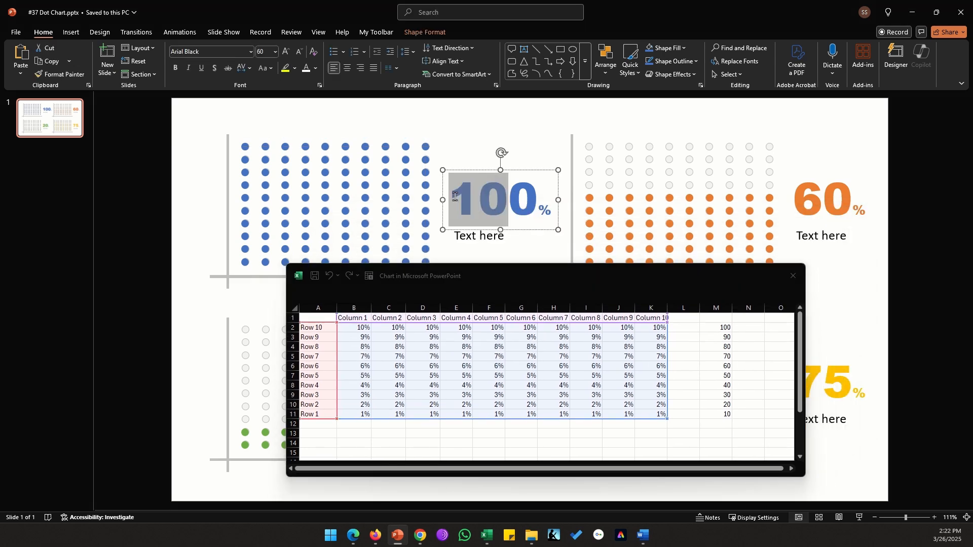
pyautogui.write('5')
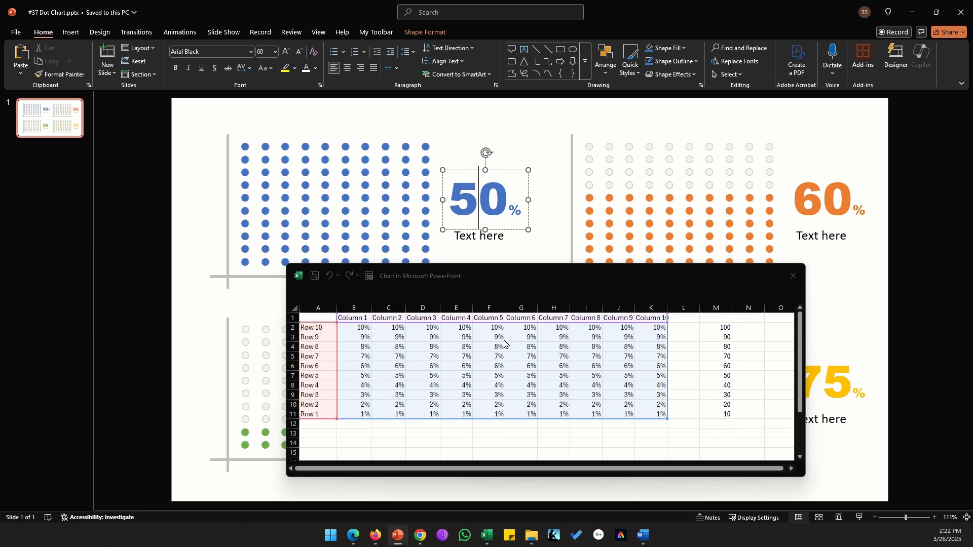
# Clear the Row 6 to Row 10 values across all ten columns of the blue chart's data and undo the deletion.
pyautogui.click(502, 348)
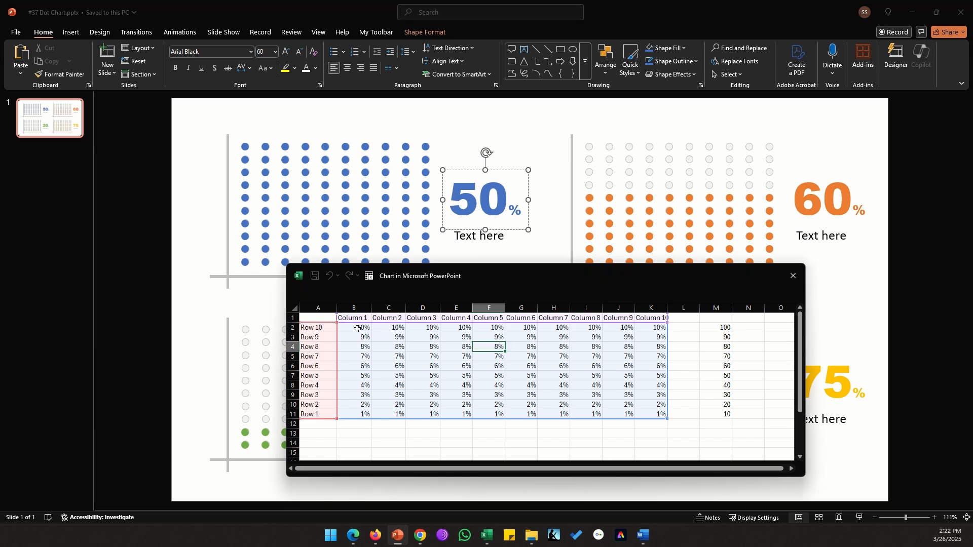
pyautogui.moveTo(357, 329); pyautogui.dragTo(647, 364)
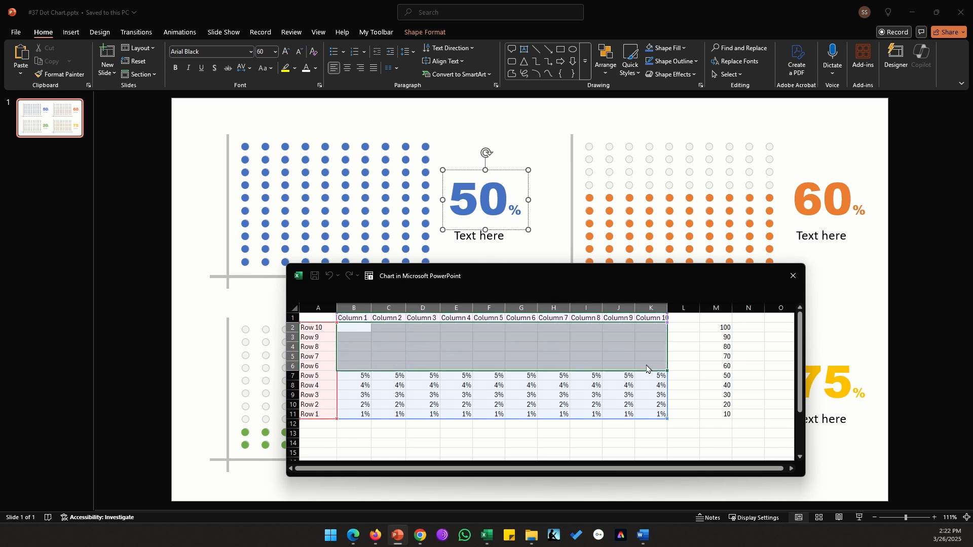
pyautogui.press('Delete')
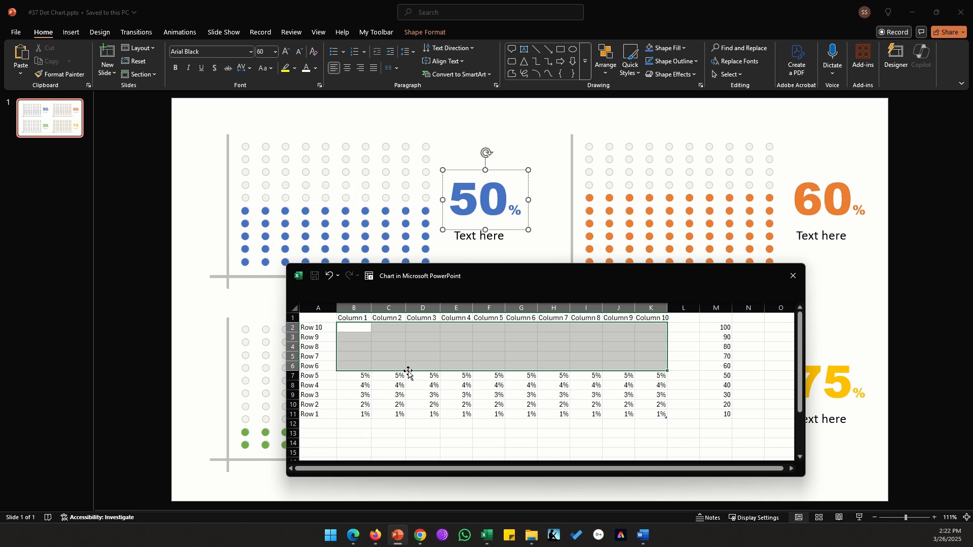
pyautogui.hotkey('ctrl', 'z')
pyautogui.click(421, 348)
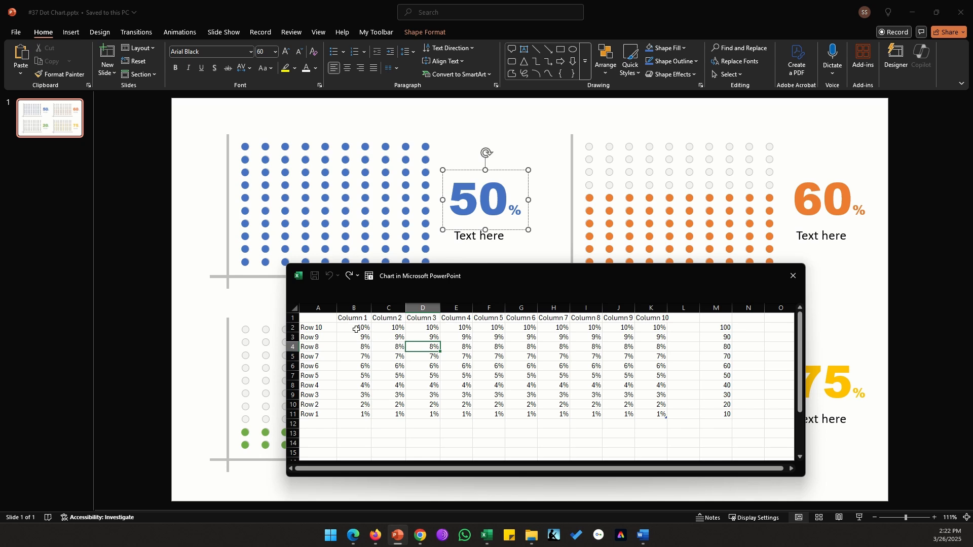
# Change the blue chart's percentage label to 67%.
pyautogui.click(489, 209)
pyautogui.click(498, 199)
pyautogui.moveTo(498, 199); pyautogui.dragTo(454, 203)
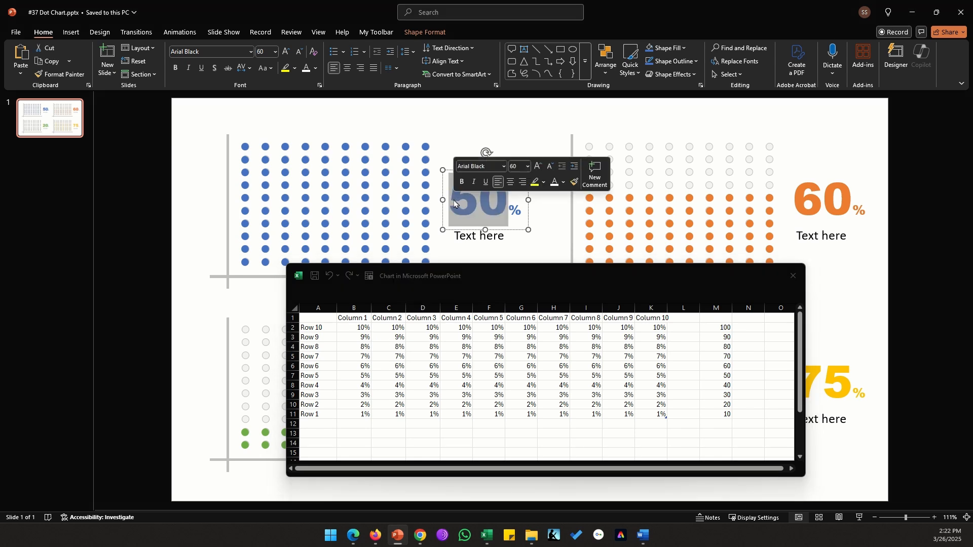
pyautogui.write('67')
# Clear the Row 8 to Row 10 values in all columns, plus the Row 7 values in Columns 8 to 10.
pyautogui.click(462, 348)
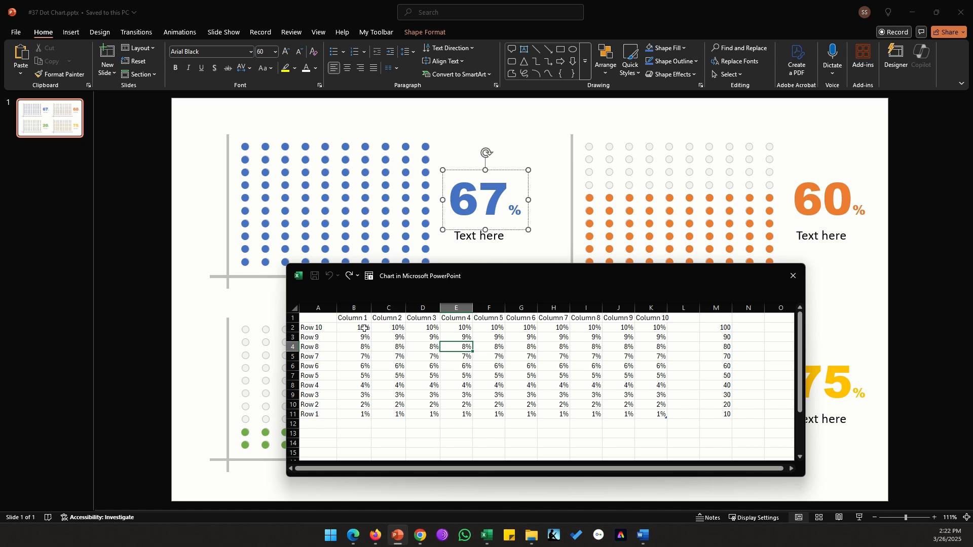
pyautogui.moveTo(364, 328); pyautogui.dragTo(647, 345)
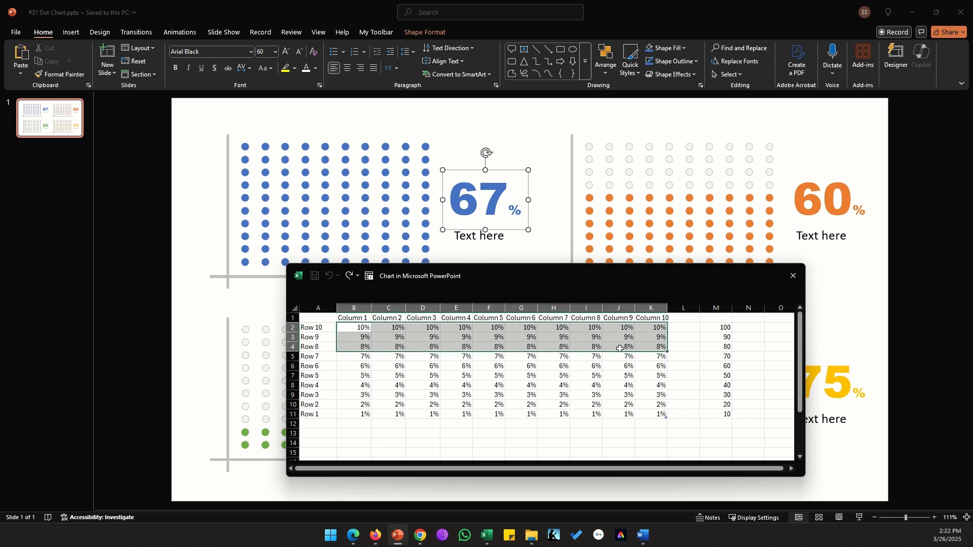
pyautogui.press('Delete')
pyautogui.moveTo(591, 357); pyautogui.dragTo(644, 355)
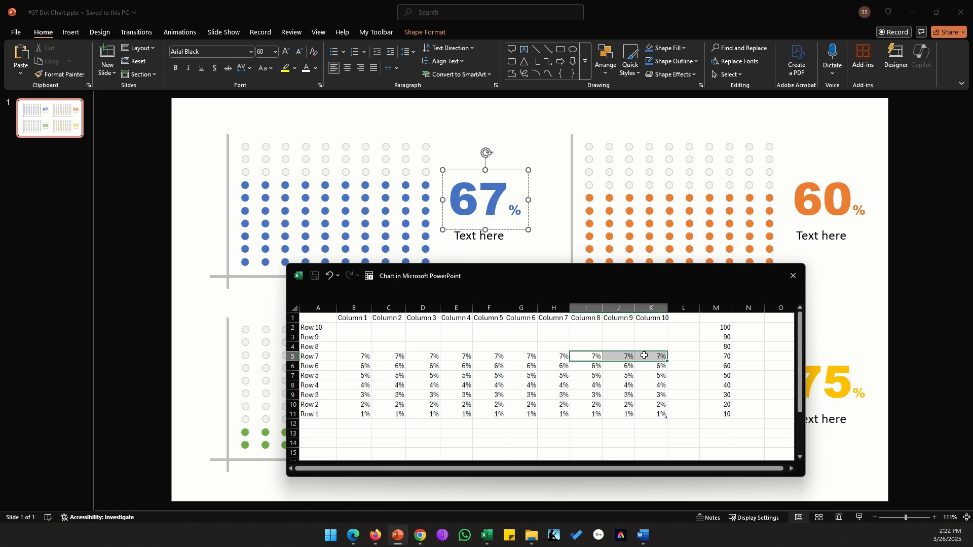
pyautogui.press('Delete')
pyautogui.click(384, 361)
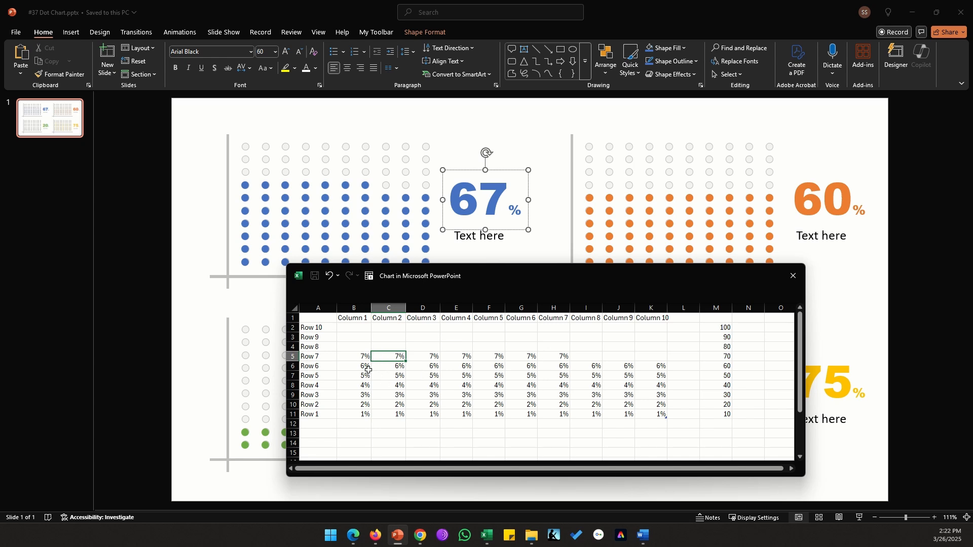
# Extend the Column 1 percentage series from Rows 6 and 7 up to Row 9, and fill Rows 6 to 9 across to Column 10.
pyautogui.moveTo(365, 337); pyautogui.dragTo(661, 357)
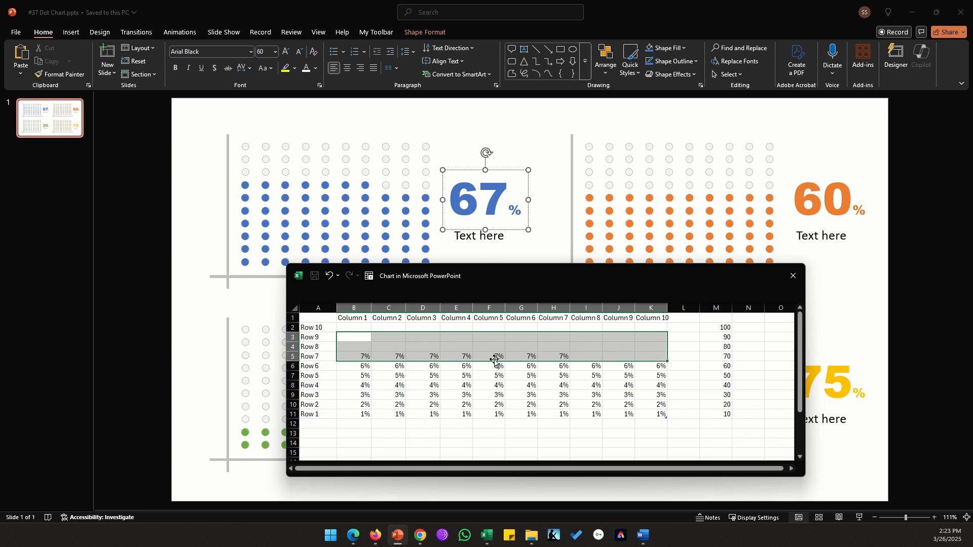
pyautogui.click(359, 339)
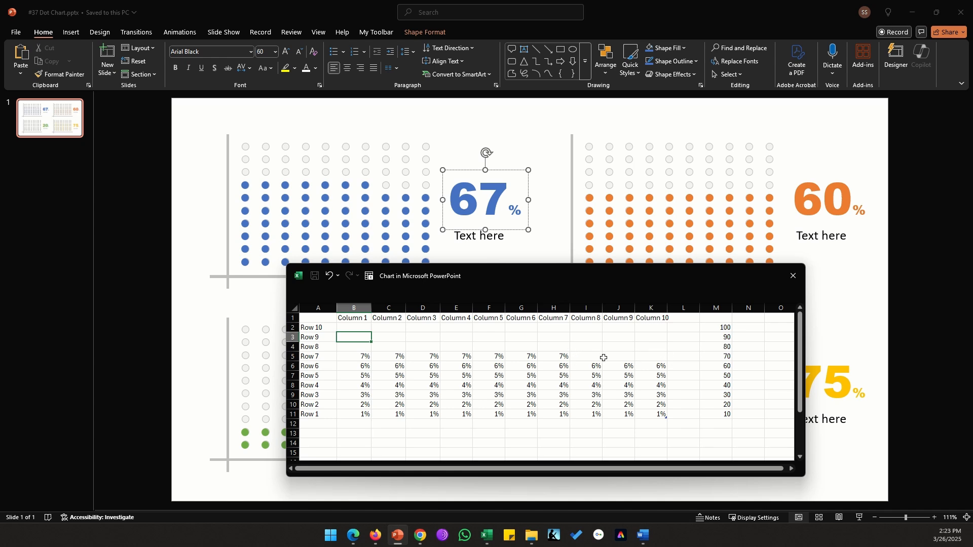
pyautogui.moveTo(354, 367); pyautogui.dragTo(354, 356)
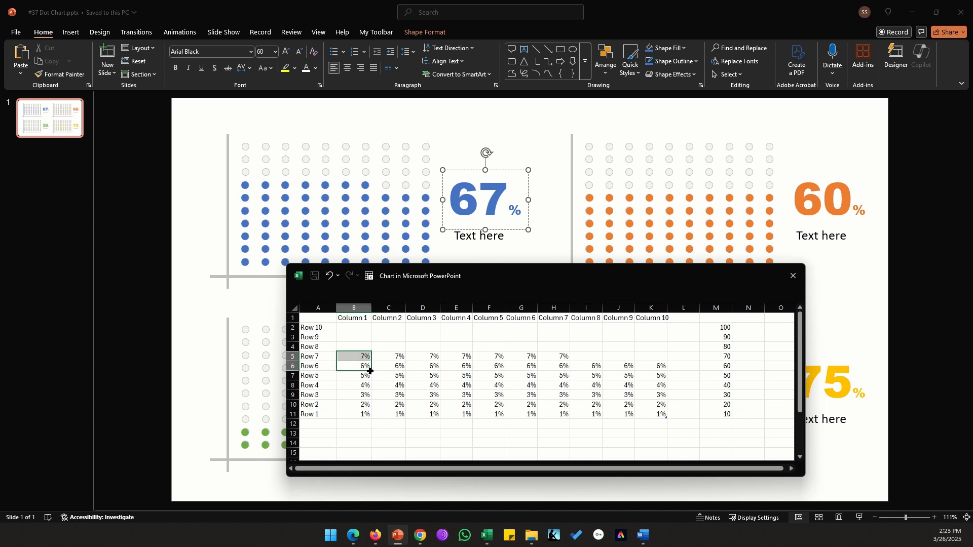
pyautogui.moveTo(370, 371); pyautogui.dragTo(368, 335)
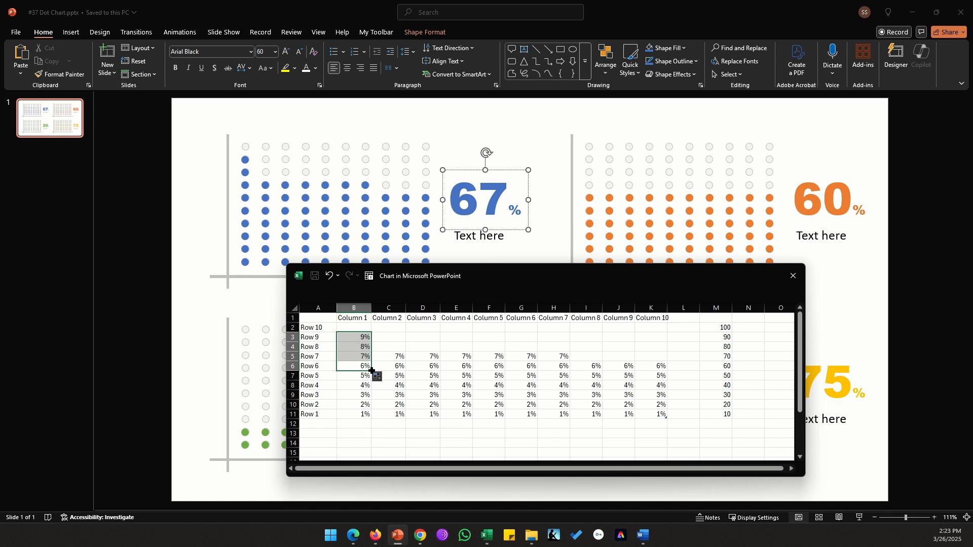
pyautogui.moveTo(376, 371); pyautogui.dragTo(657, 367)
pyautogui.click(586, 395)
# Change the blue chart's percentage label to 90% and close the chart data window.
pyautogui.moveTo(313, 175)
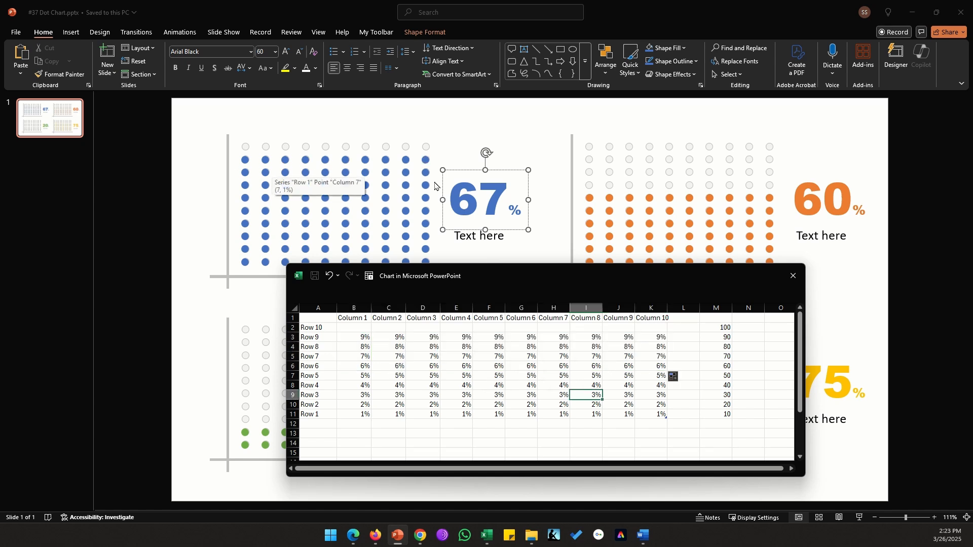
pyautogui.click(484, 200)
pyautogui.doubleClick(484, 201)
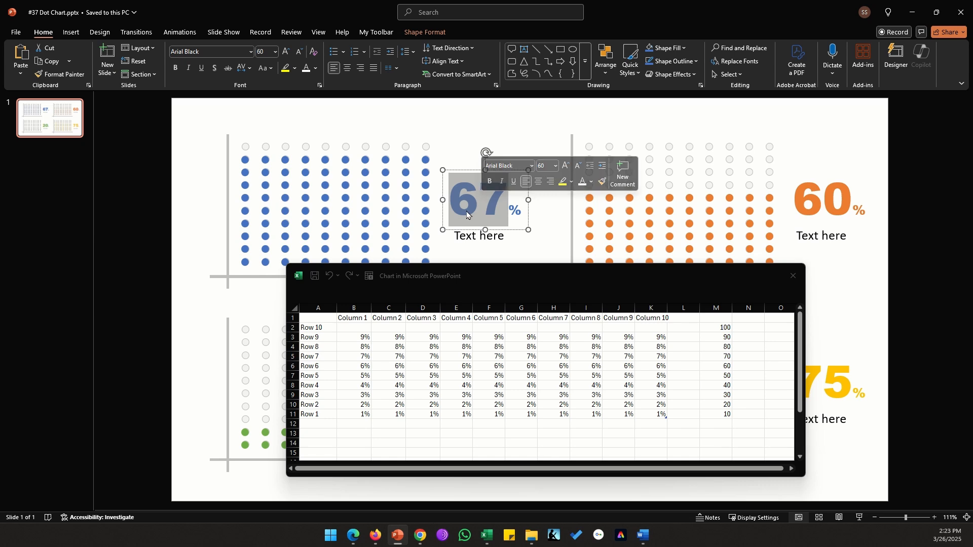
pyautogui.write('90')
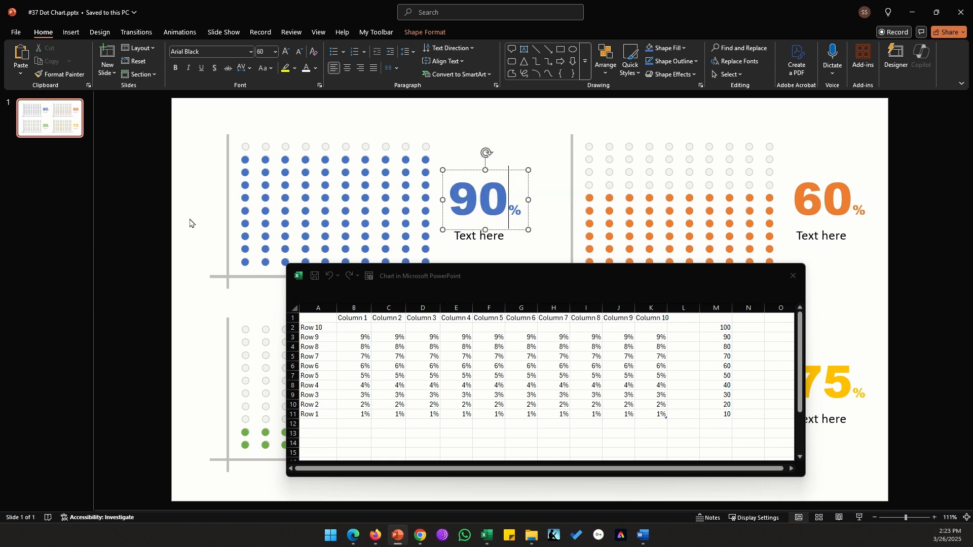
pyautogui.click(190, 223)
pyautogui.click(792, 276)
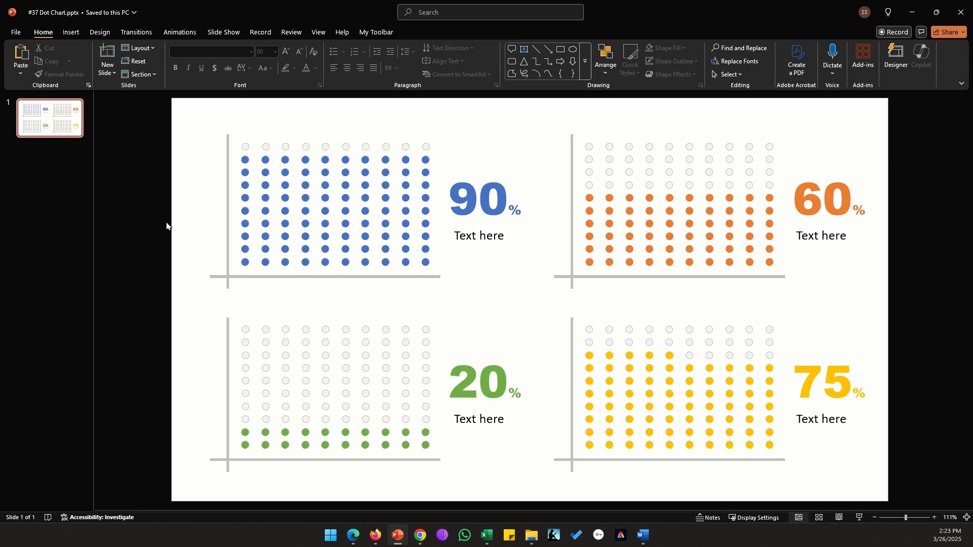
# Add a new blank slide, insert an X Y Scatter chart on it and close its data window.
pyautogui.click(108, 71)
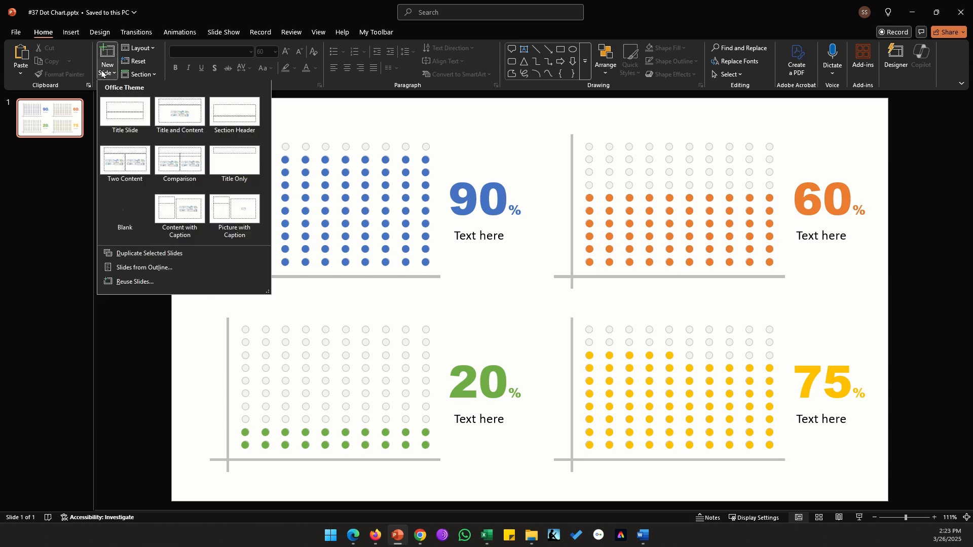
pyautogui.click(138, 217)
pyautogui.click(71, 32)
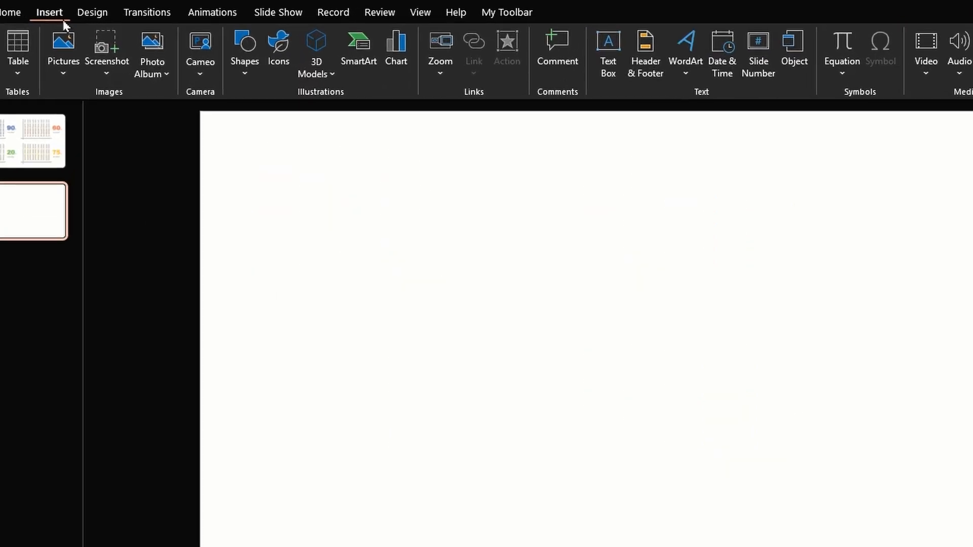
pyautogui.click(386, 76)
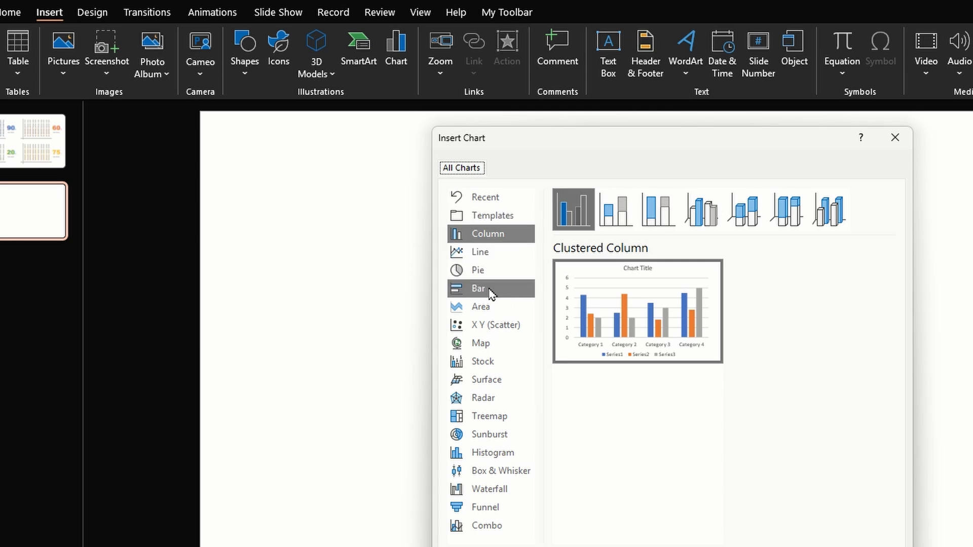
pyautogui.click(504, 329)
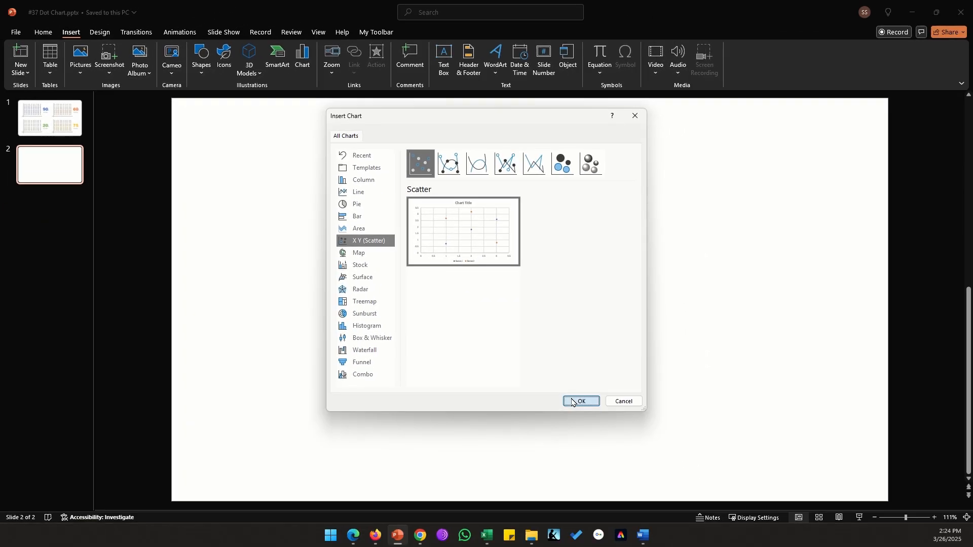
pyautogui.click(572, 399)
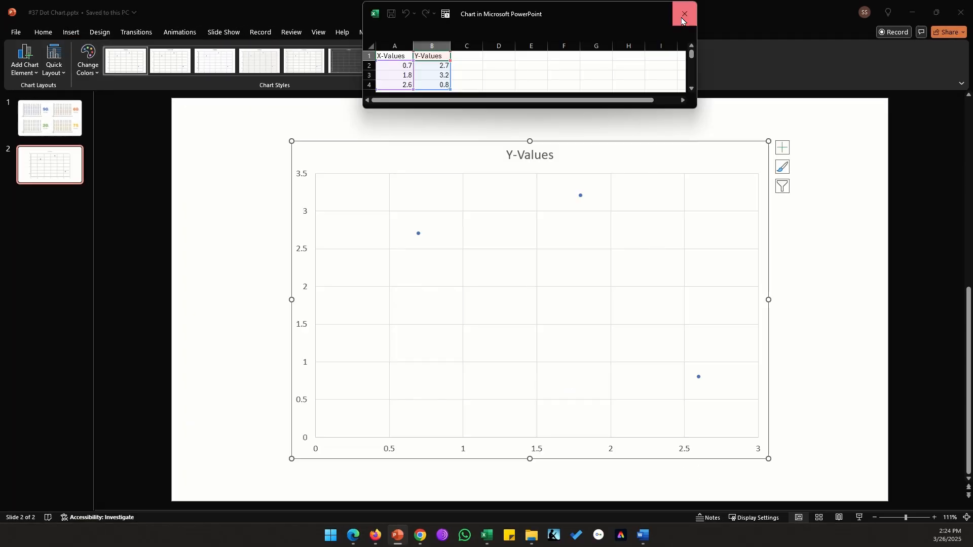
pyautogui.click(683, 13)
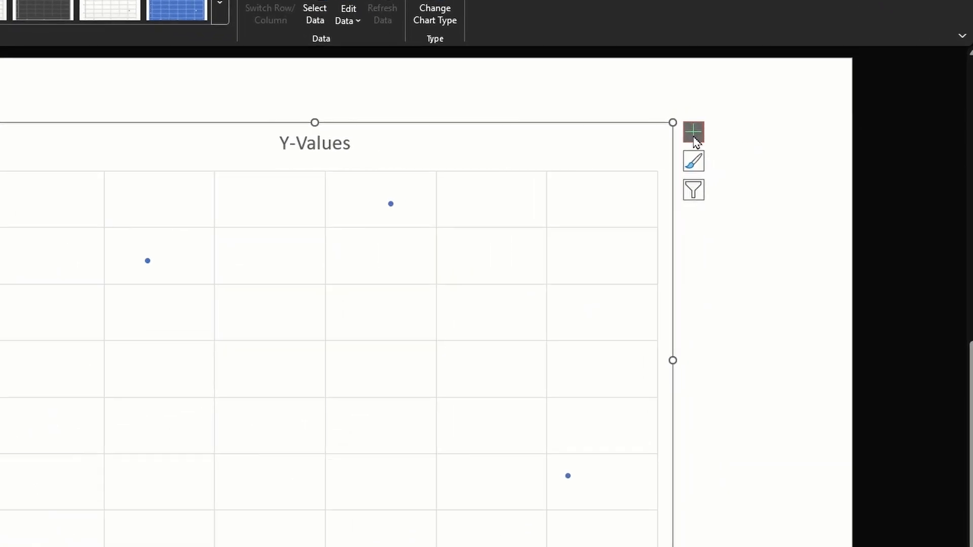
# Remove the chart title and gridlines from the scatter chart.
pyautogui.click(694, 133)
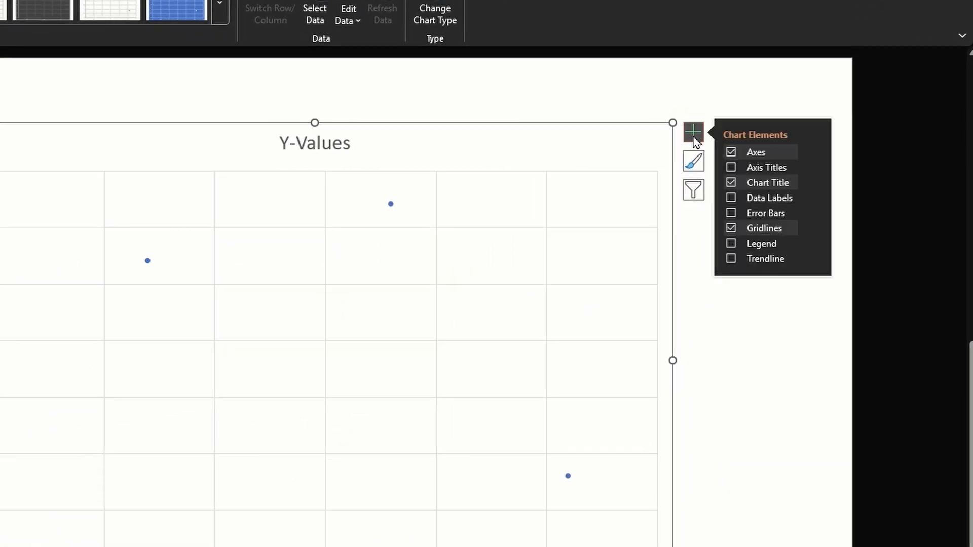
pyautogui.click(731, 183)
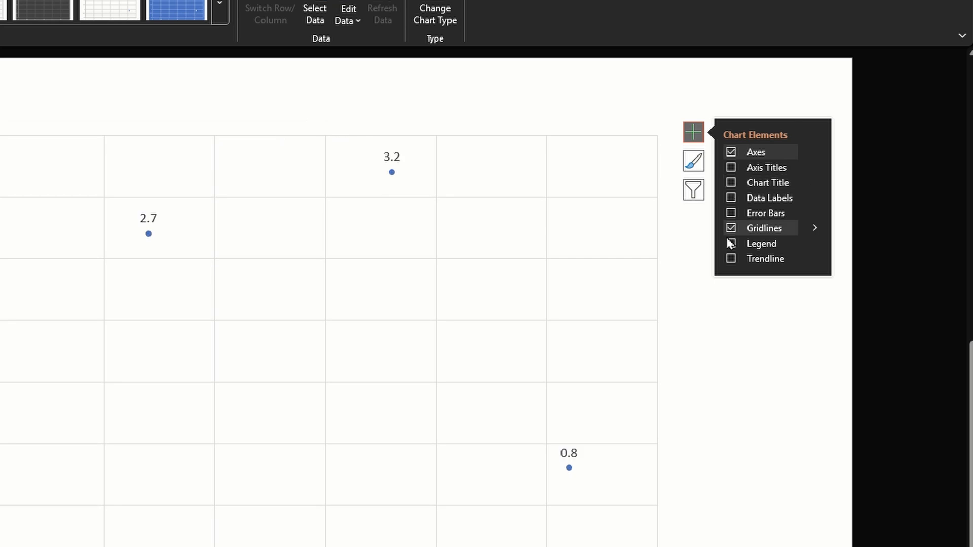
pyautogui.click(731, 229)
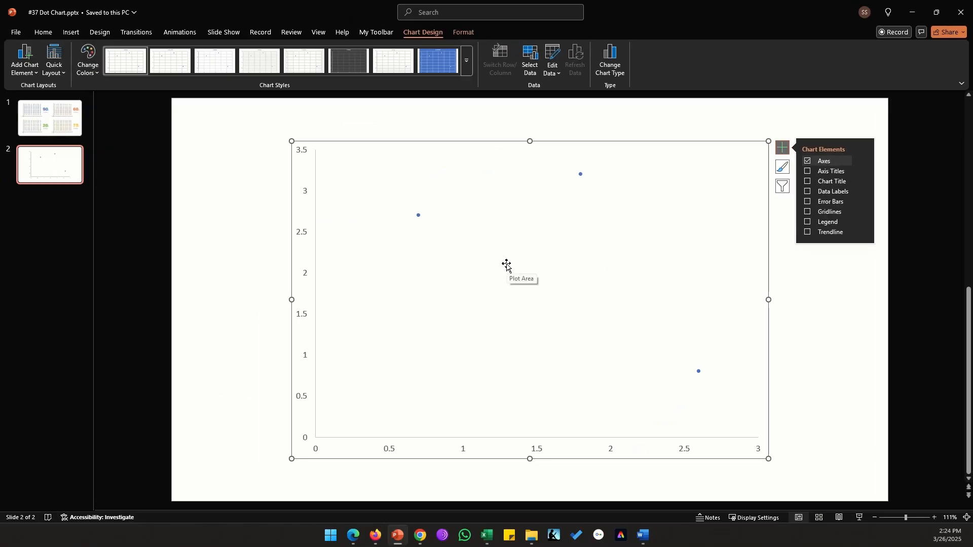
# Open the scatter chart's data for editing and enlarge the data window to show columns A to O and 20 rows.
pyautogui.rightClick(506, 265)
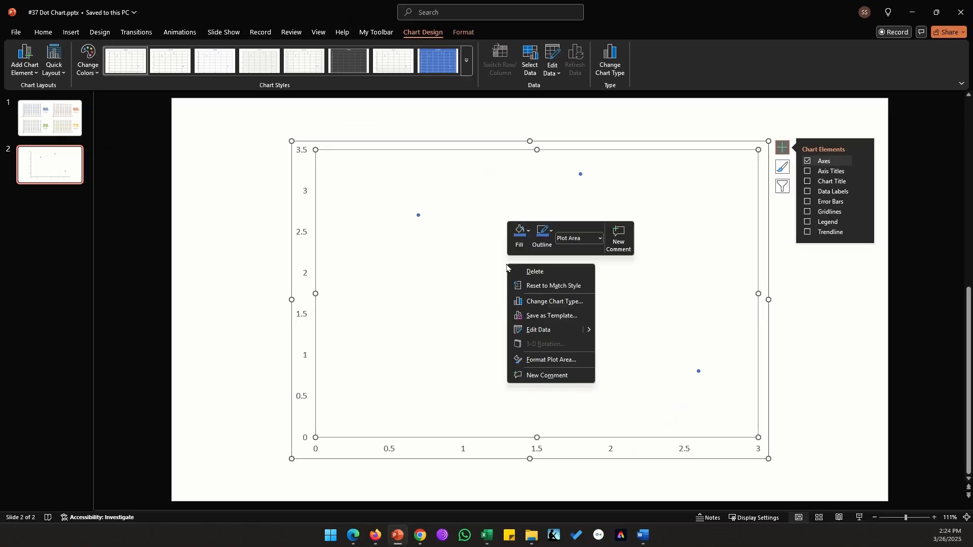
pyautogui.click(540, 331)
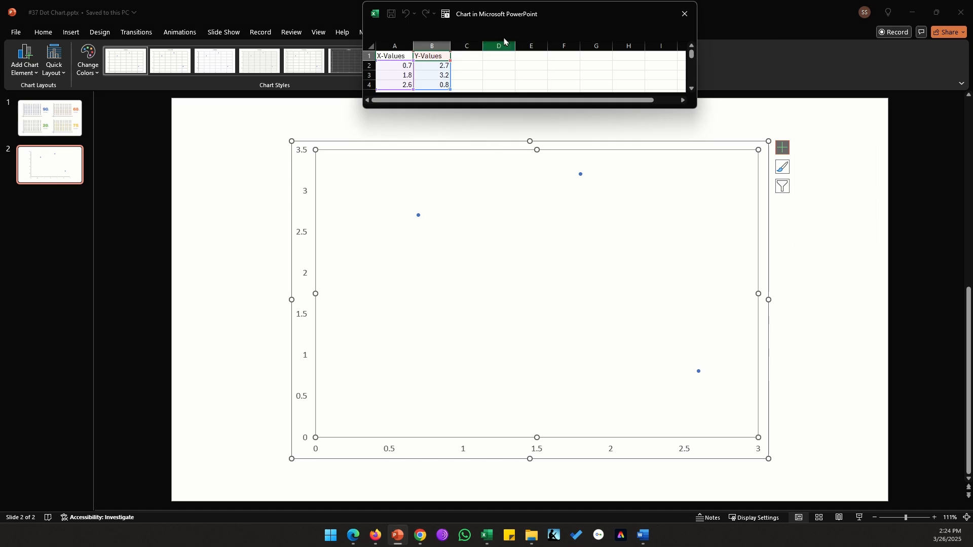
pyautogui.moveTo(511, 34); pyautogui.dragTo(455, 132)
pyautogui.moveTo(632, 214); pyautogui.dragTo(816, 368)
pyautogui.moveTo(335, 173); pyautogui.dragTo(332, 249)
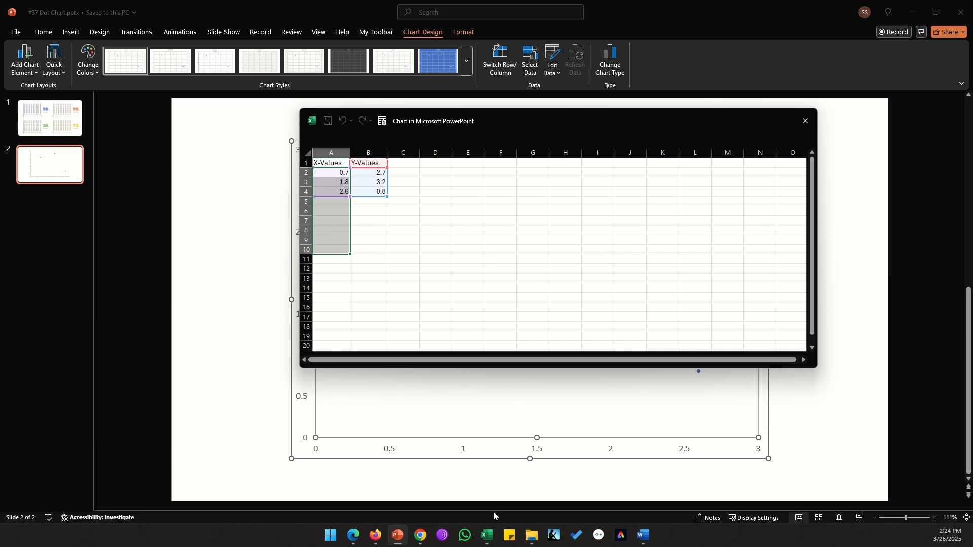
# Copy the ten-row, ten-column percentage table E2:O12 from Excel's Book1, paste it into the chart data from cell A1 and close the data window.
pyautogui.moveTo(487, 535)
pyautogui.click(485, 476)
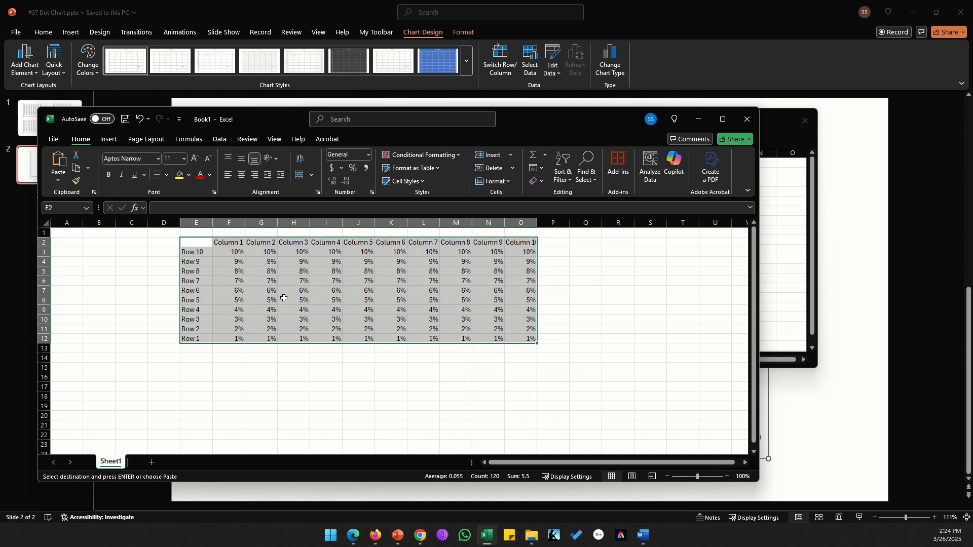
pyautogui.moveTo(198, 242); pyautogui.dragTo(527, 341)
pyautogui.hotkey('alt', 'Tab')
pyautogui.click(337, 162)
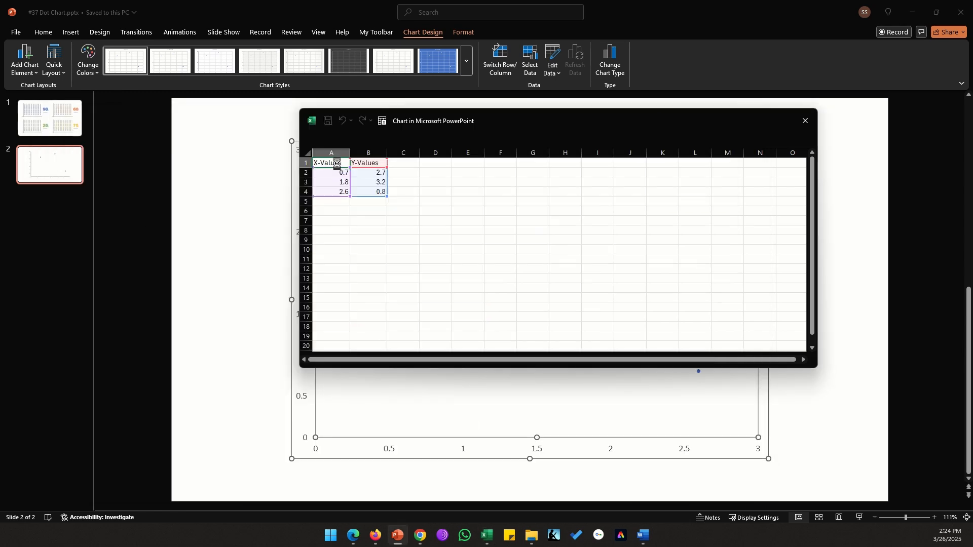
pyautogui.write('Column1\tColumn 1\tColumn 2\tColumn 3\tColumn 4\tColumn 5\tColumn 6\tColumn 7\tColumn 8\tColumn 9\tColumn 10 Row 10\t10%\t10%\t10%\t10%\t10%\t10%\t10%\t10%\t10%\t10% Row 9\t9%\t9%\t9%\t9%\t9%\t9%\t9%\t9%\t9%\t9% Row 8\t8%\t8%\t8%\t8%\t8%\t8%\t8%\t8%\t8%\t8% Row 7\t7%\t7%\t7%\t7%\t7%\t7%\t7%\t7%\t7%\t7% Row 6\t6%\t6%\t6%\t6%\t6%\t6%\t6%\t6%\t6%\t6% Row 5\t5%\t5%\t5%\t5%\t5%\t5%\t5%\t5%\t5%\t5% Row 4\t4%\t4%\t4%\t4%\t4%\t4%\t4%\t4%\t4%\t4% Row 3\t3%\t3%\t3%\t3%\t3%\t3%\t3%\t3%\t3%\t3% Row 2\t2%\t2%\t2%\t2%\t2%\t2%\t2%\t2%\t2%\t2% Row 1\t1%\t1%\t1%\t1%\t1%\t1%\t1%\t1%\t1%\t1%')
pyautogui.click(805, 120)
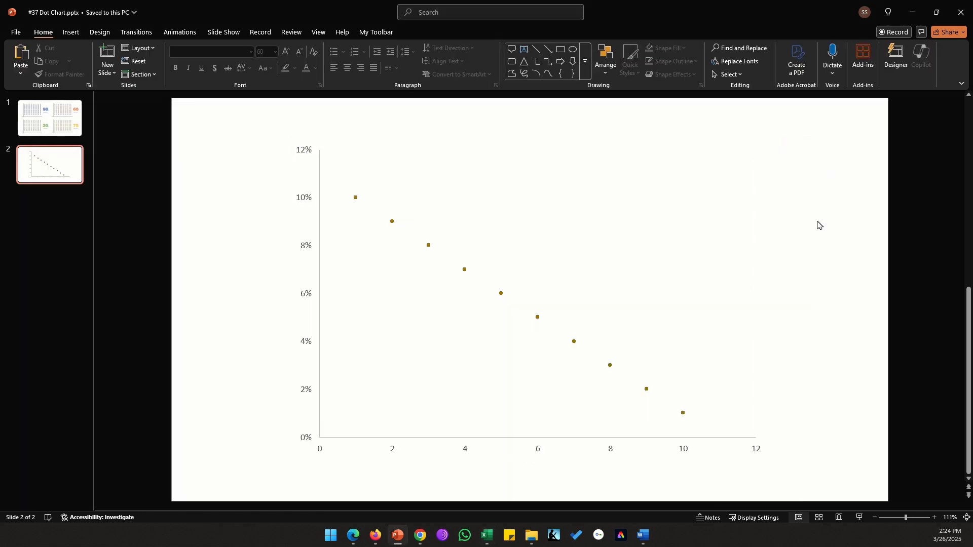
# Switch the scatter chart's rows and columns in its data source so each table row becomes a series.
pyautogui.click(355, 191)
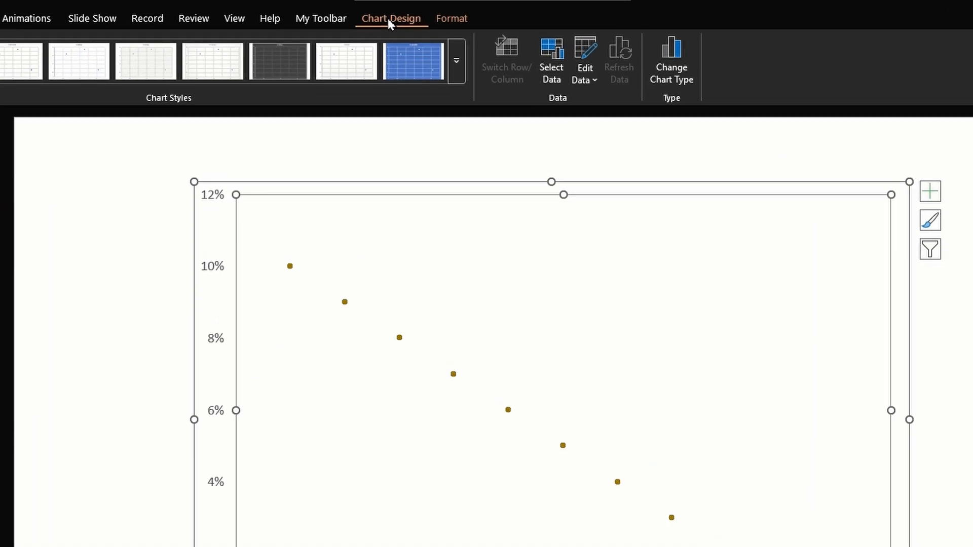
pyautogui.click(551, 81)
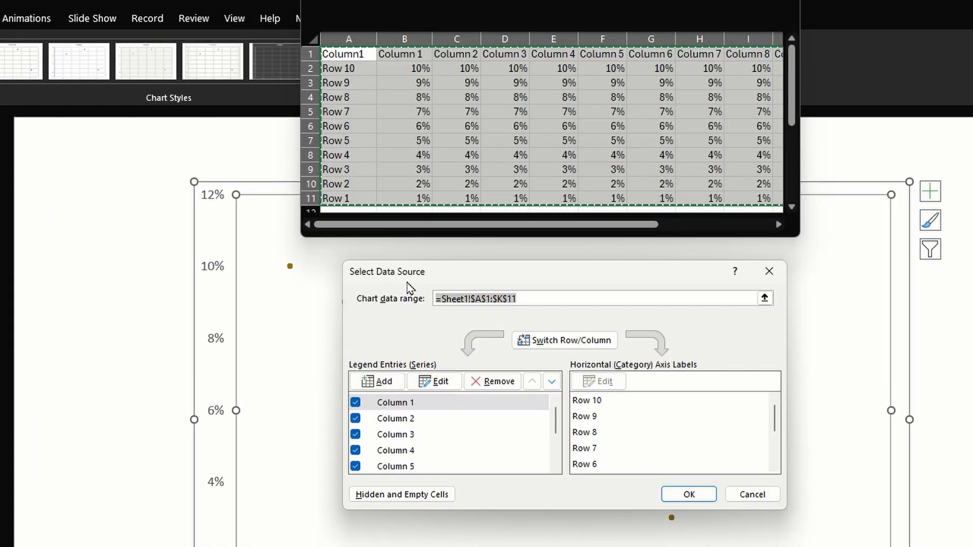
pyautogui.click(563, 346)
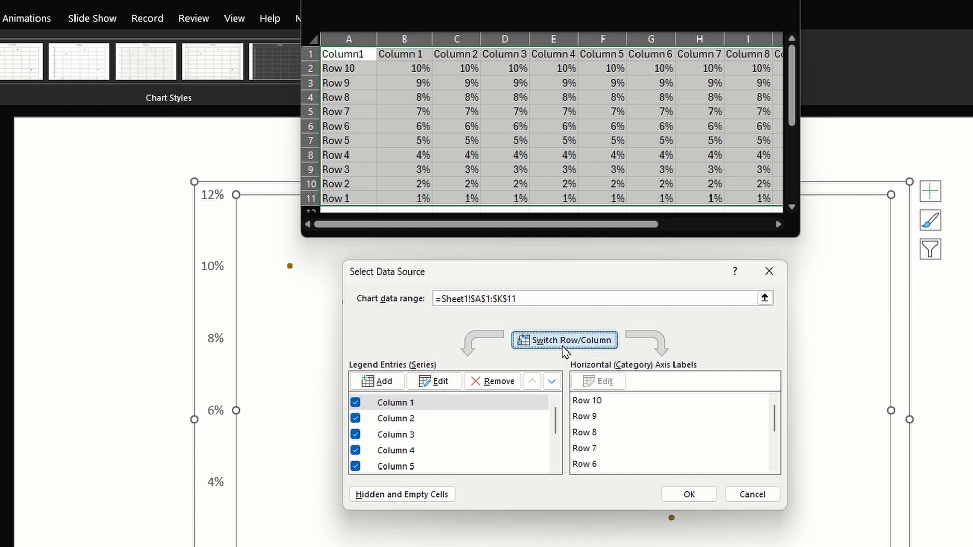
pyautogui.click(689, 494)
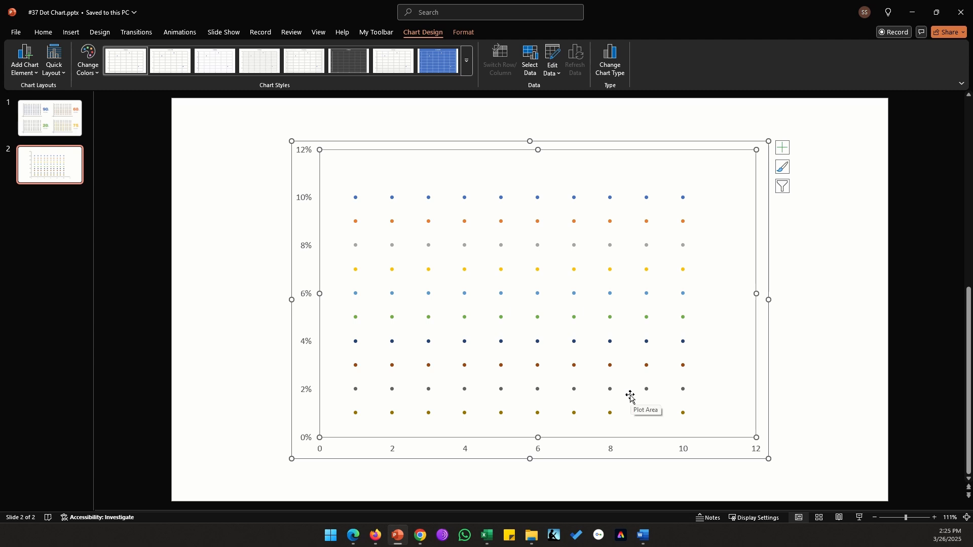
# Set the vertical axis's maximum bound to 0.1.
pyautogui.doubleClick(304, 152)
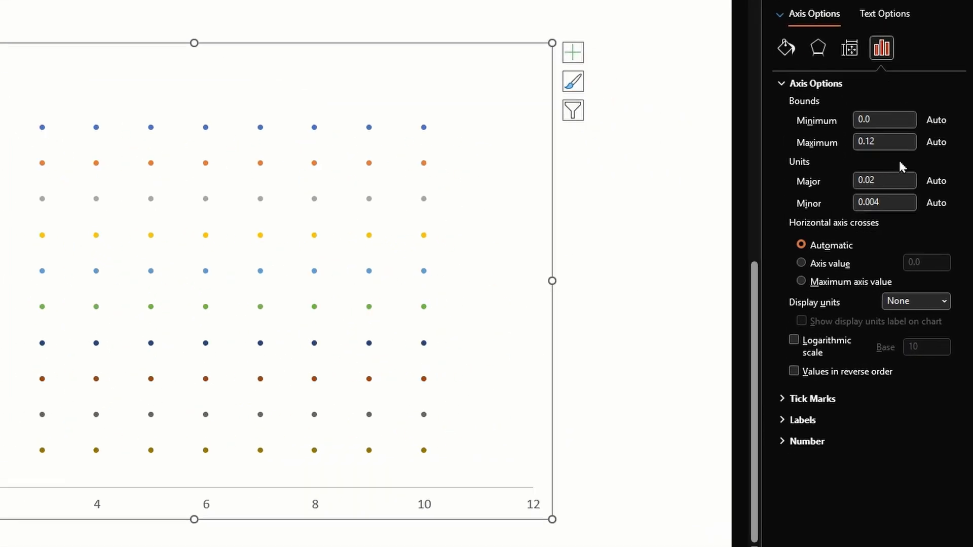
pyautogui.click(919, 211)
pyautogui.doubleClick(883, 146)
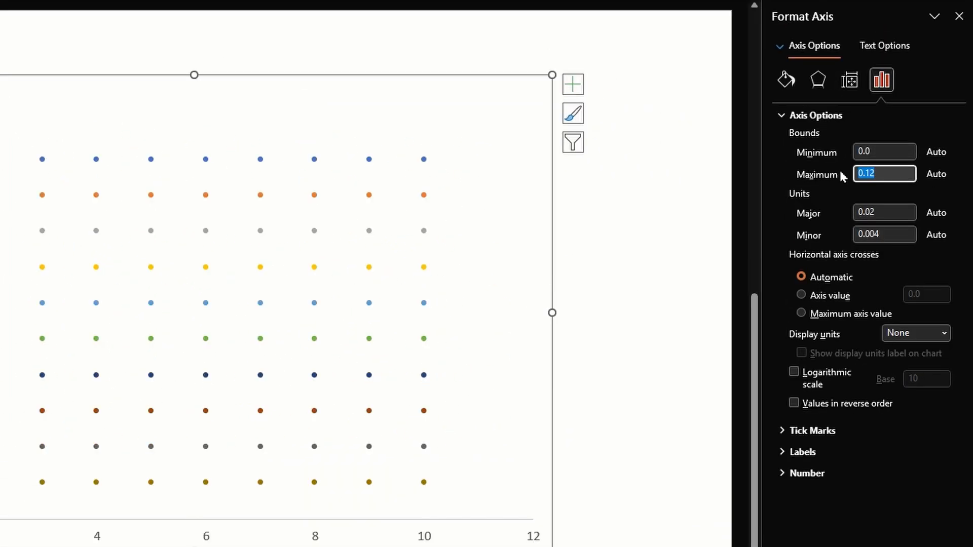
pyautogui.write('0.')
pyautogui.press('Tab')
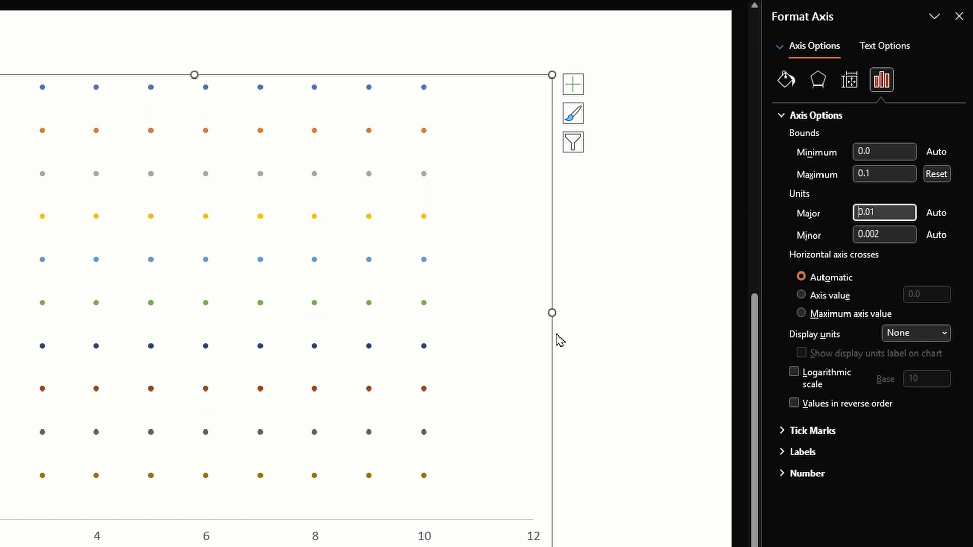
# Set the horizontal axis's maximum bound to 10 and deselect the chart.
pyautogui.click(535, 540)
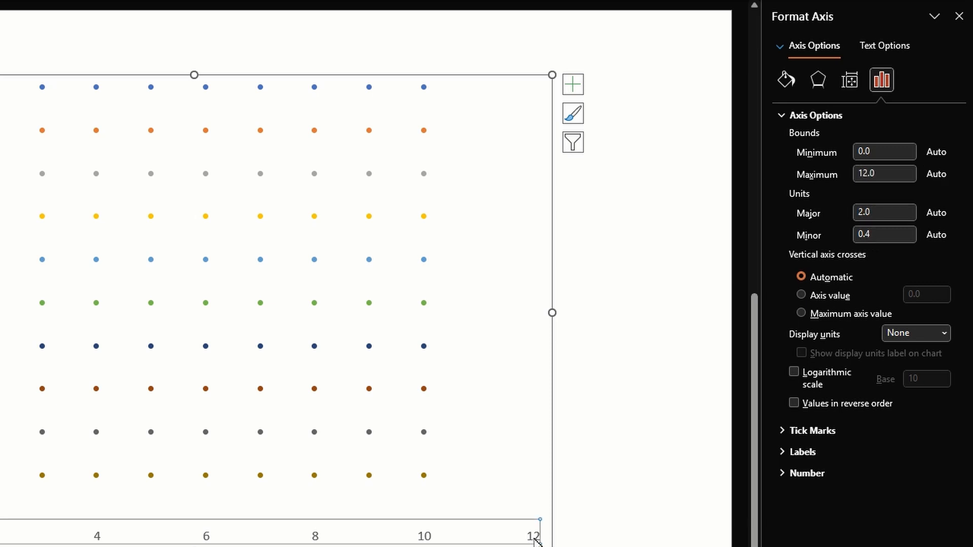
pyautogui.moveTo(883, 172); pyautogui.dragTo(821, 177)
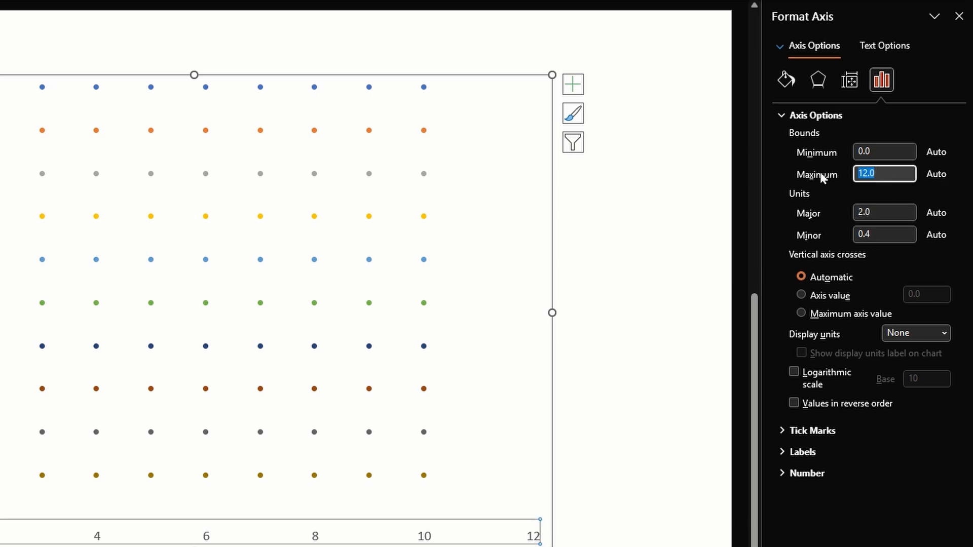
pyautogui.write('1')
pyautogui.press('Return')
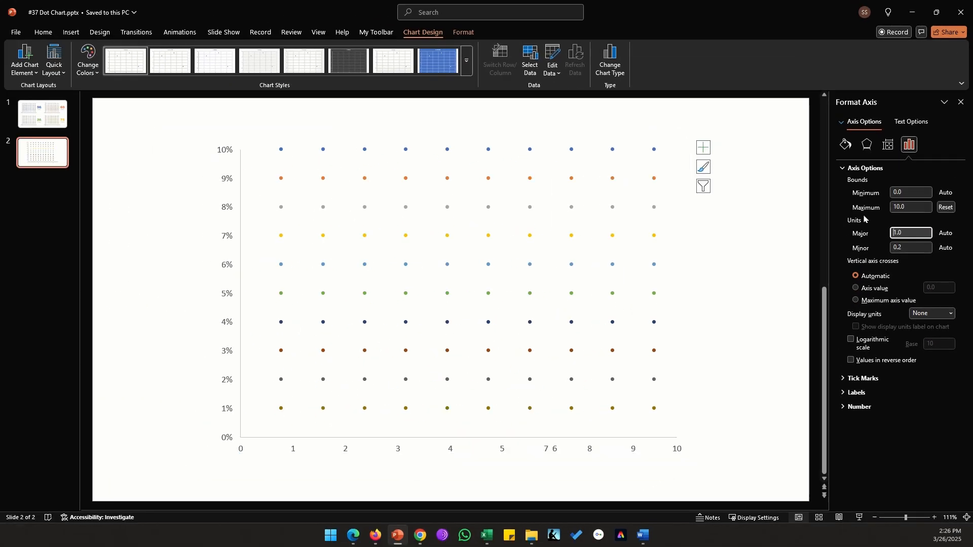
pyautogui.click(755, 221)
# Change the 10% row's dots to built-in markers of size 10.
pyautogui.moveTo(675, 152)
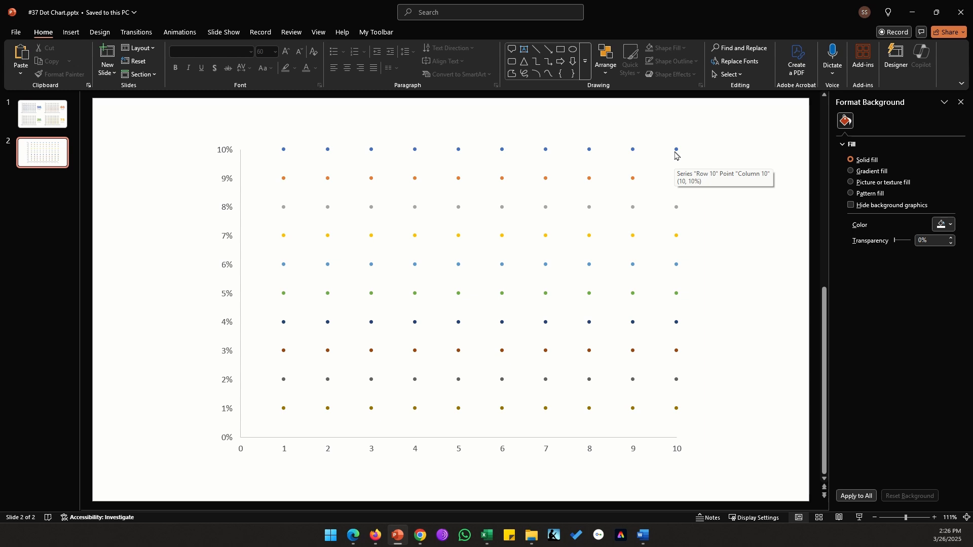
pyautogui.click(675, 152)
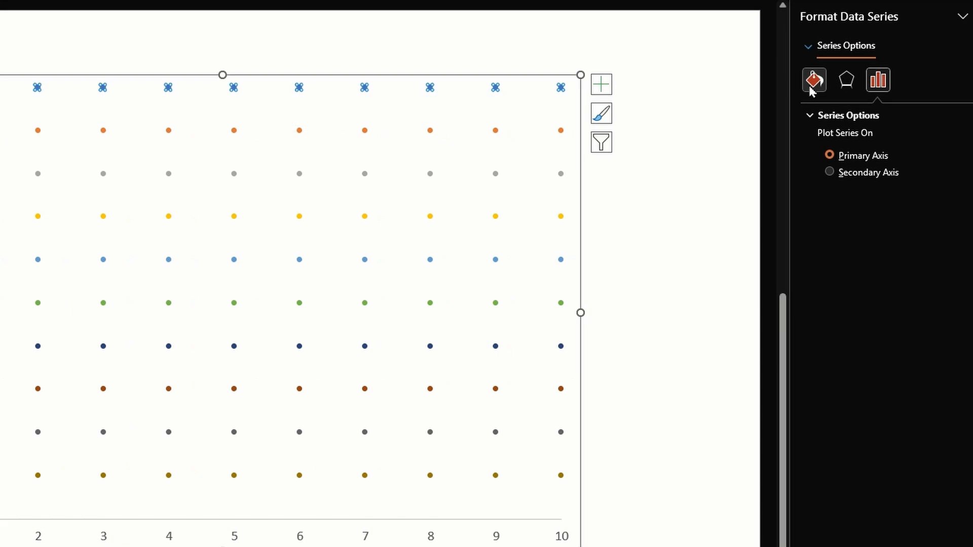
pyautogui.click(845, 145)
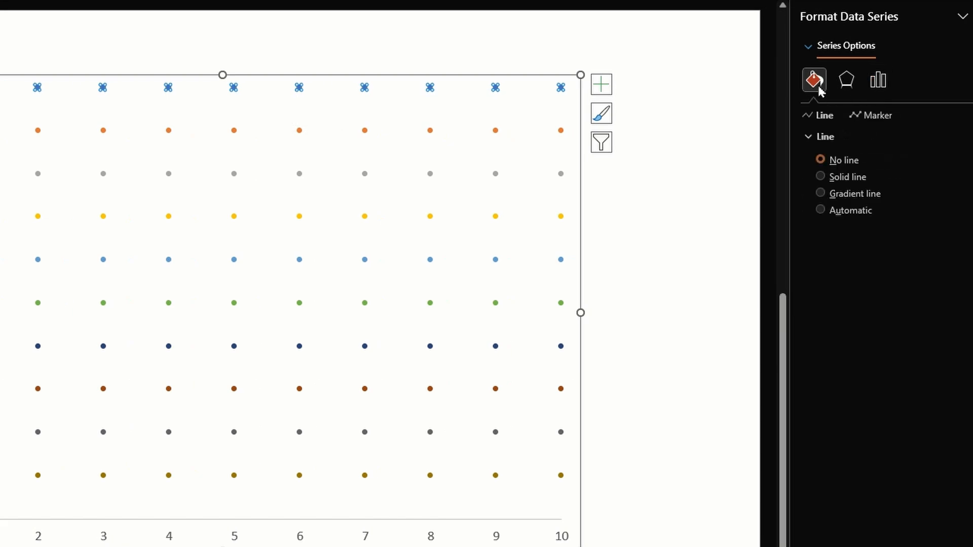
pyautogui.click(879, 122)
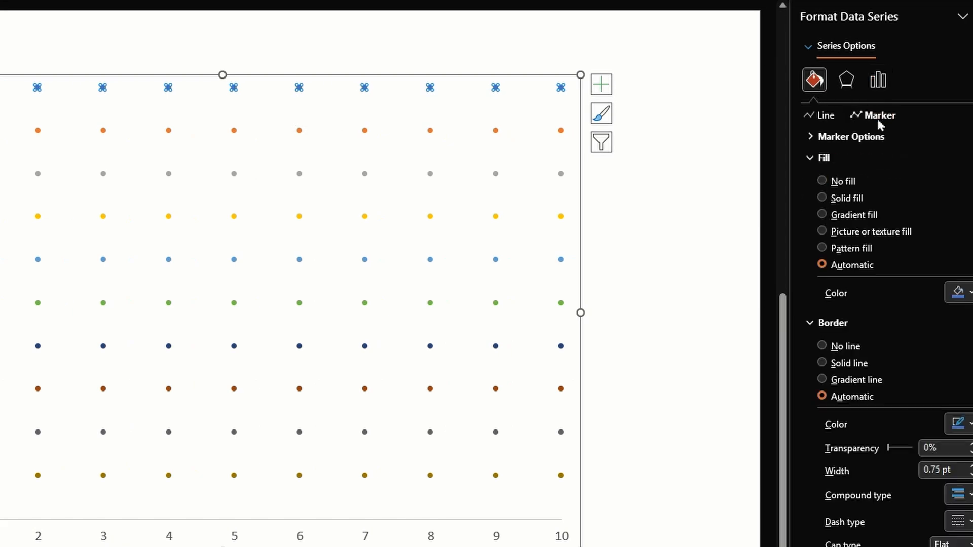
pyautogui.click(834, 138)
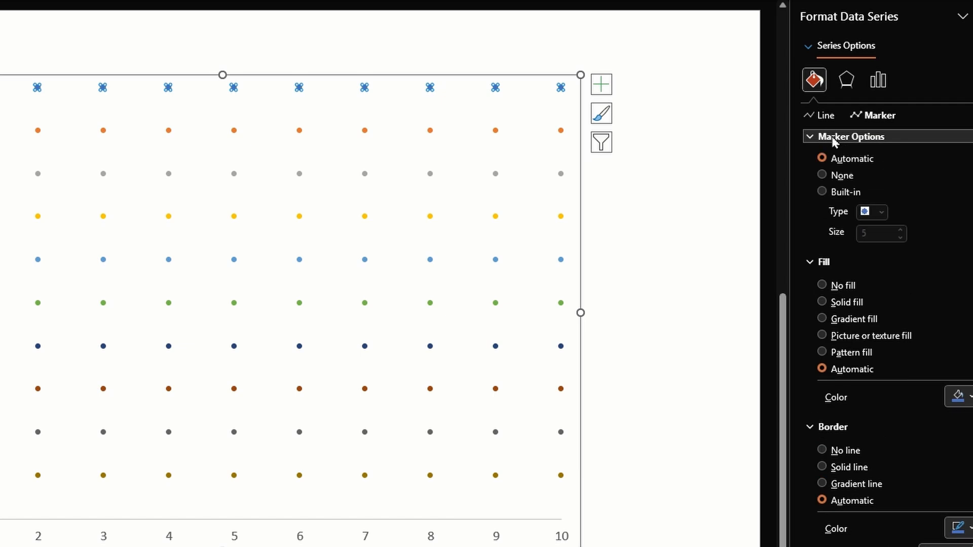
pyautogui.click(848, 199)
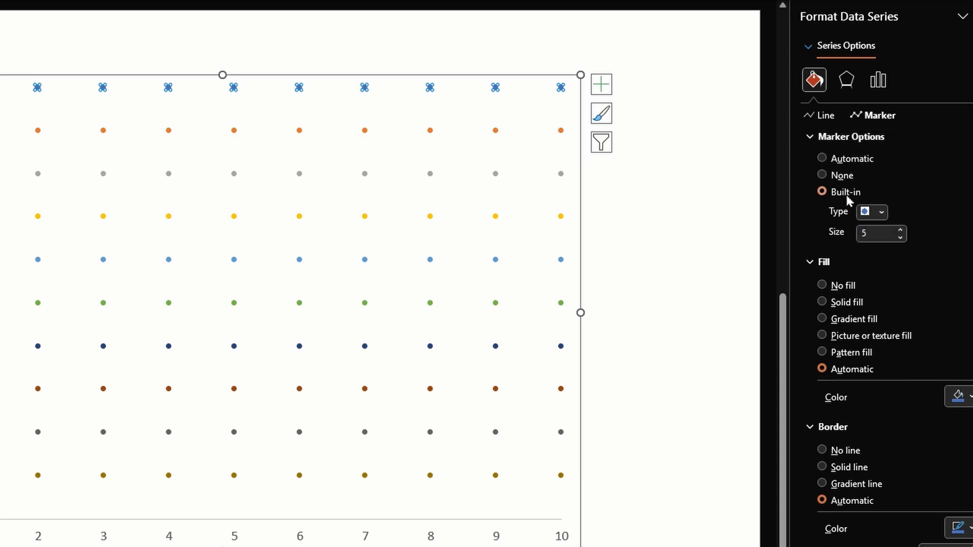
pyautogui.click(875, 233)
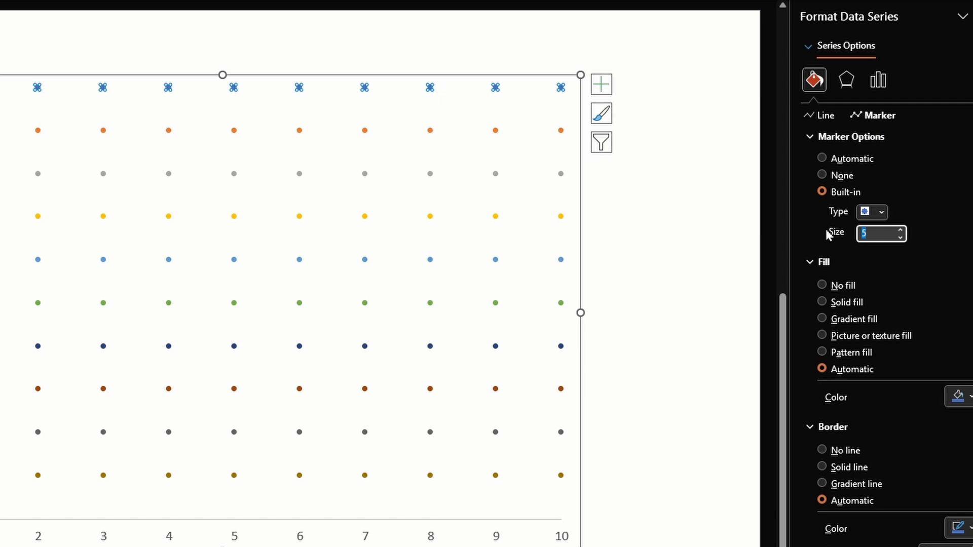
pyautogui.write('10')
pyautogui.press('Tab')
# Change the dots of the 9%, 8% and 7% rows to built-in markers of size 10.
pyautogui.click(561, 131)
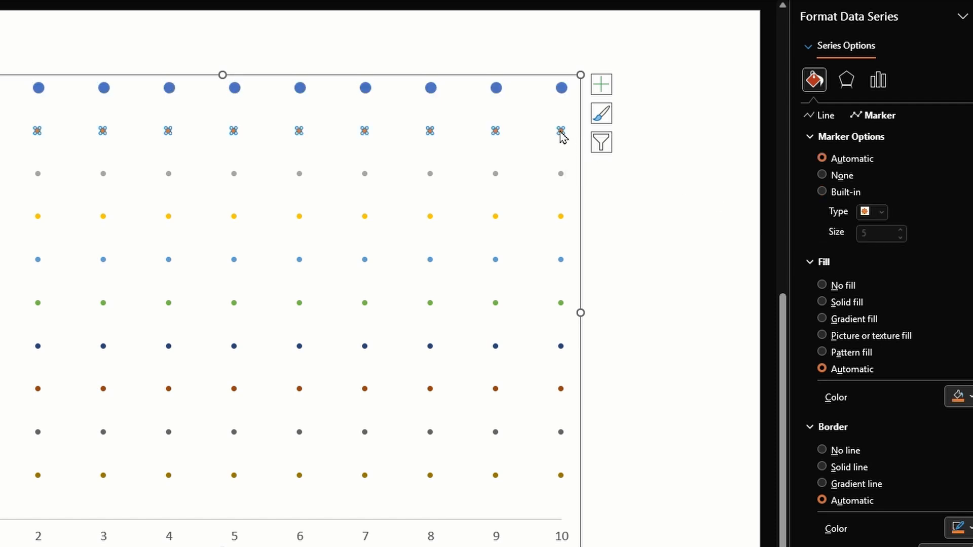
pyautogui.click(847, 193)
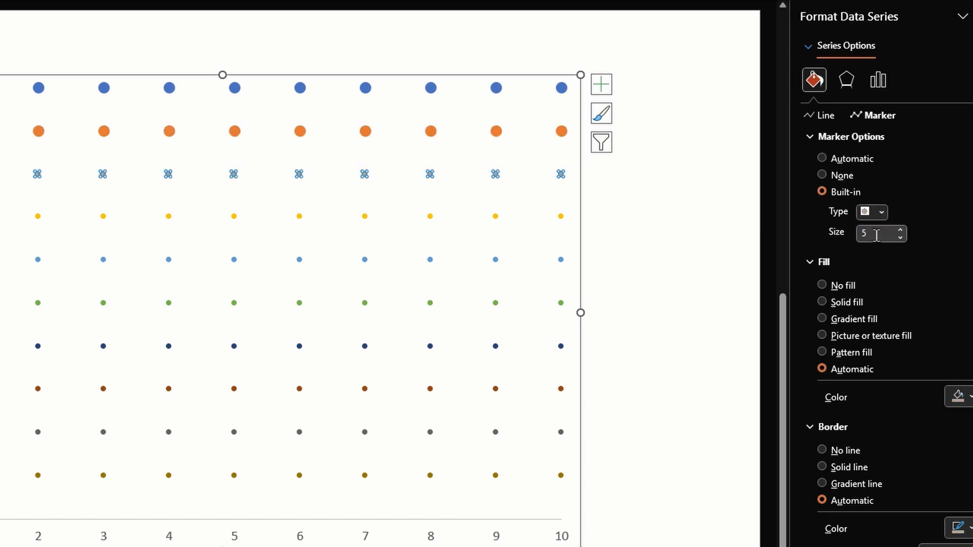
pyautogui.moveTo(875, 233); pyautogui.dragTo(832, 236)
pyautogui.write('10')
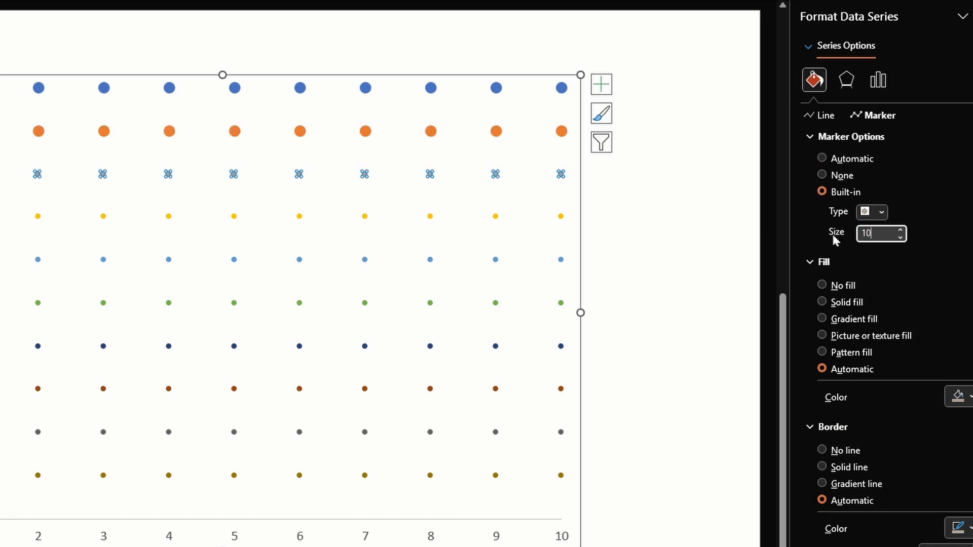
pyautogui.press('Tab')
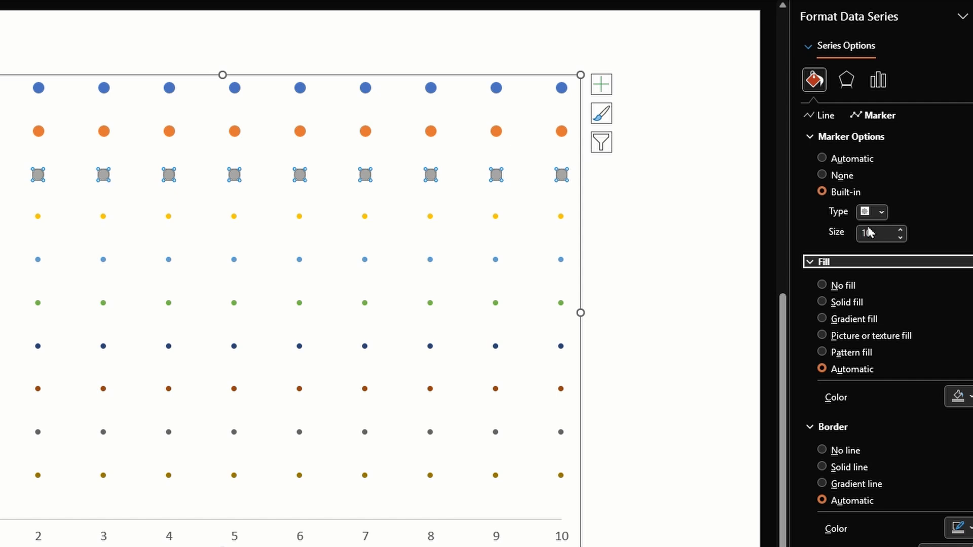
pyautogui.click(561, 216)
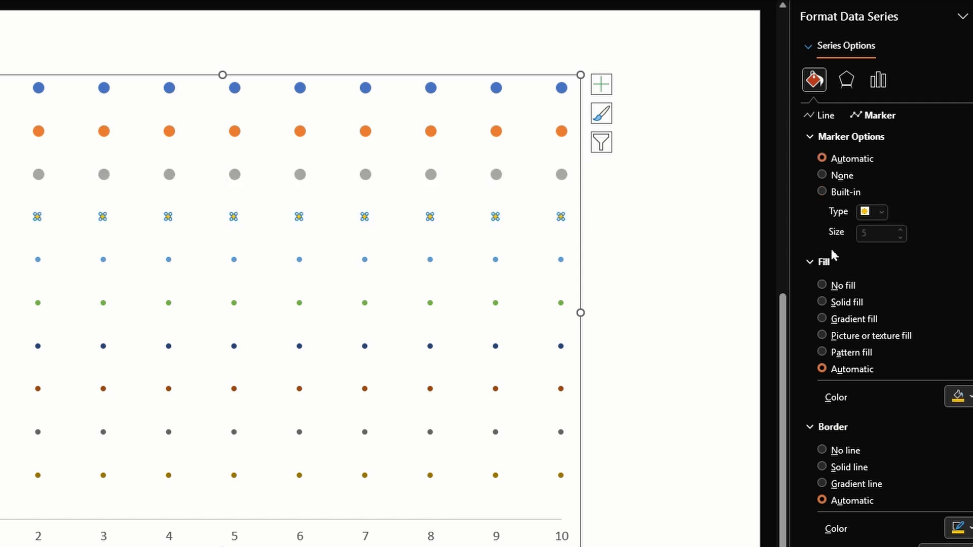
pyautogui.doubleClick(874, 233)
pyautogui.write('10')
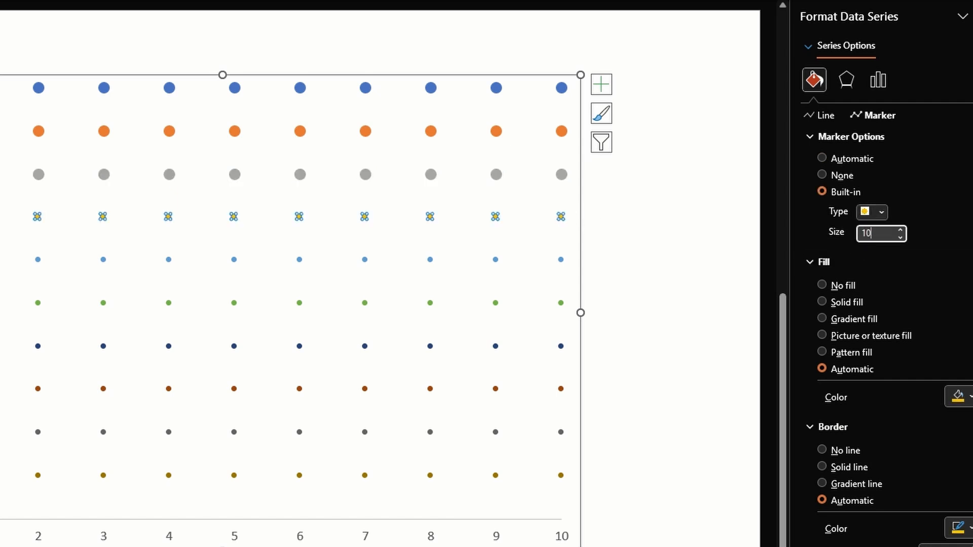
pyautogui.press('Tab')
# Enlarge the dots of the 6%, 5% and 4% rows to built-in markers of size 10.
pyautogui.click(561, 260)
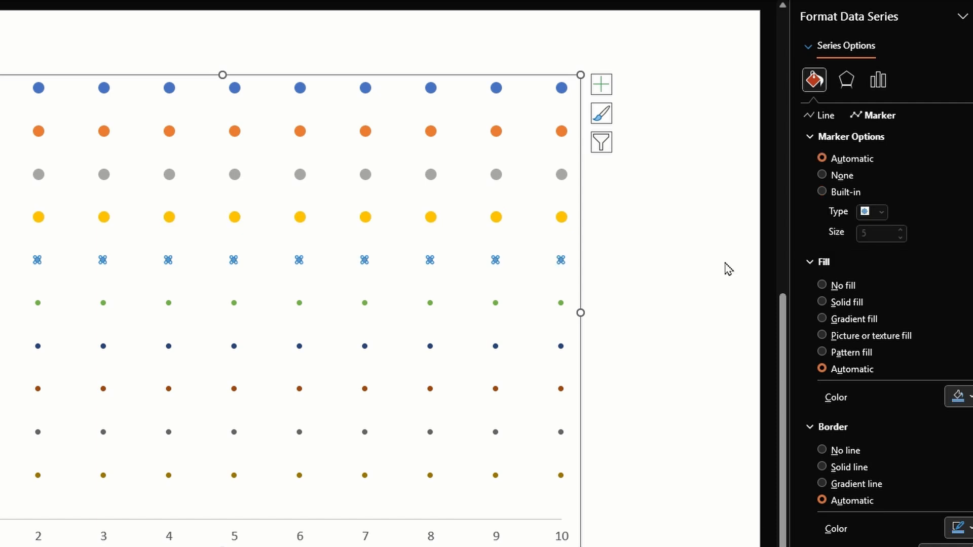
pyautogui.click(842, 191)
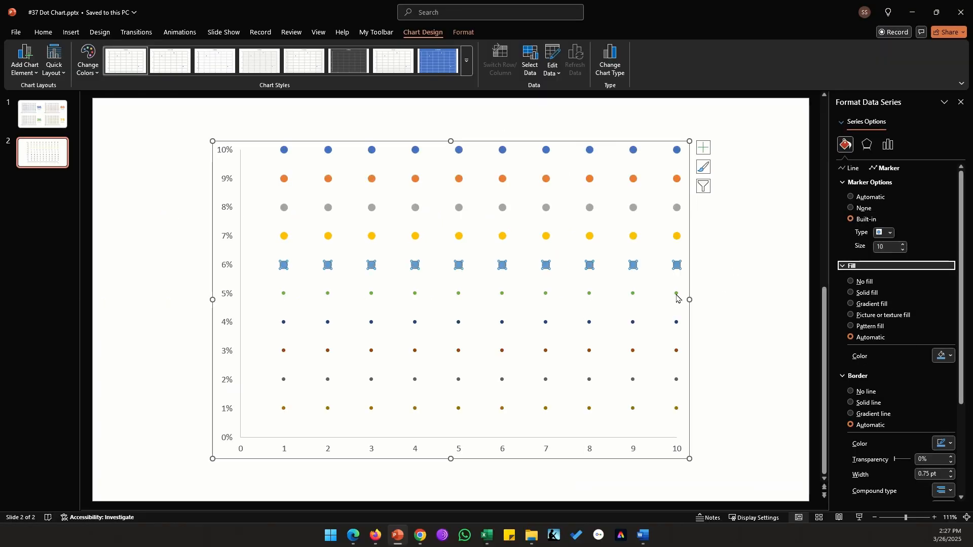
pyautogui.doubleClick(886, 246)
pyautogui.write('10')
pyautogui.press('Tab')
pyautogui.click(676, 323)
pyautogui.click(865, 220)
pyautogui.doubleClick(887, 246)
pyautogui.write('10')
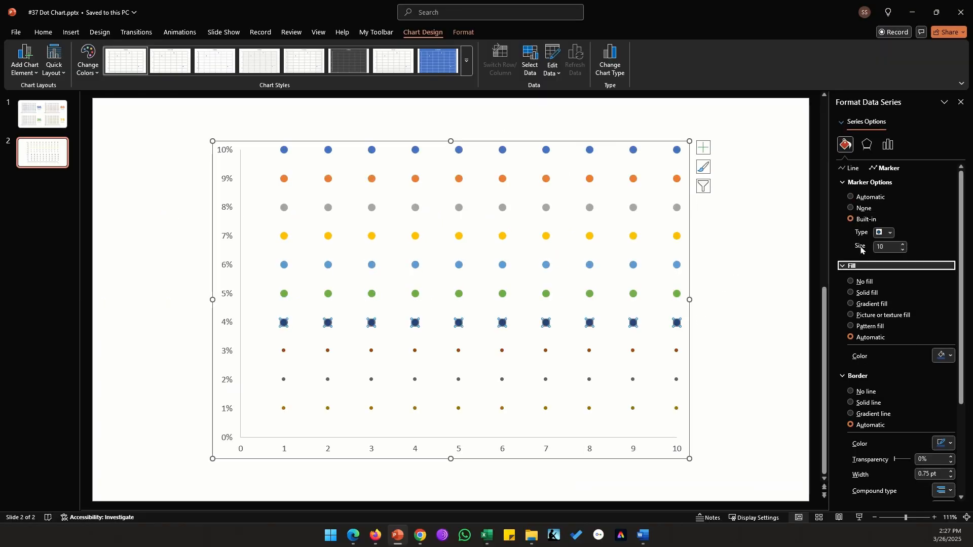
# Give the 3%, 2% and 1% rows built-in markers of size 10 as well.
pyautogui.click(676, 350)
pyautogui.click(866, 221)
pyautogui.doubleClick(887, 246)
pyautogui.write('10')
pyautogui.click(677, 380)
pyautogui.click(866, 220)
pyautogui.doubleClick(886, 246)
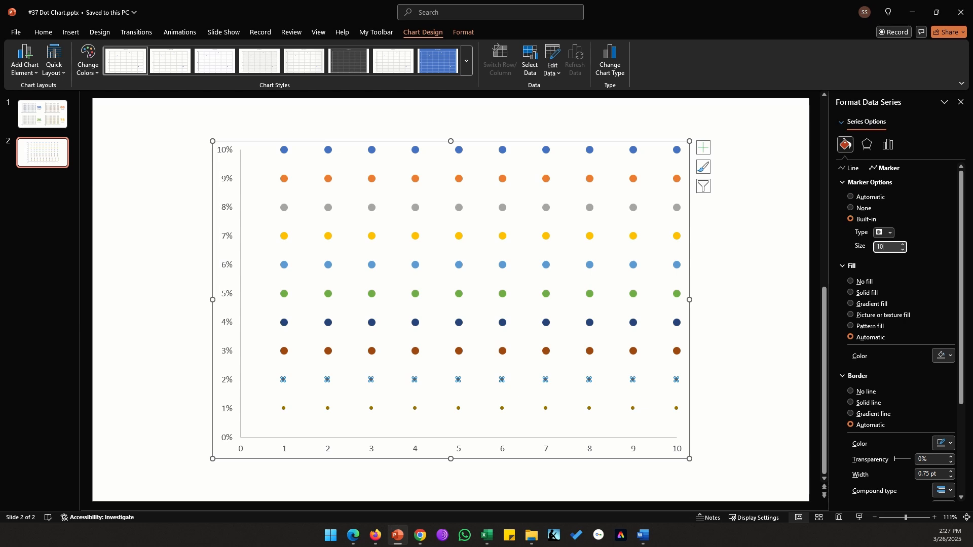
pyautogui.write('10')
pyautogui.click(676, 408)
pyautogui.click(866, 220)
pyautogui.doubleClick(887, 246)
pyautogui.write('10')
# Shrink the whole chart to about half its width and height, keeping its upper-left corner in place.
pyautogui.click(689, 460)
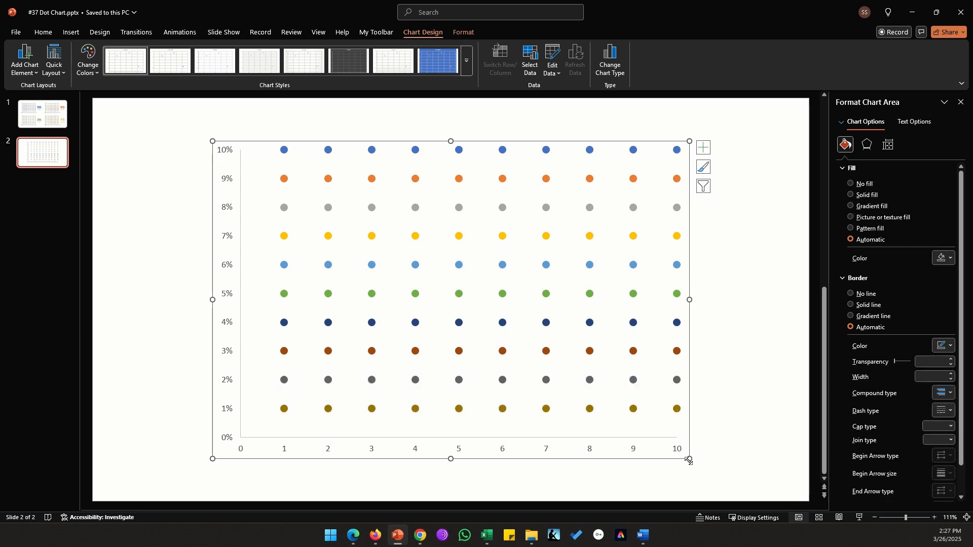
pyautogui.moveTo(688, 459); pyautogui.dragTo(467, 308)
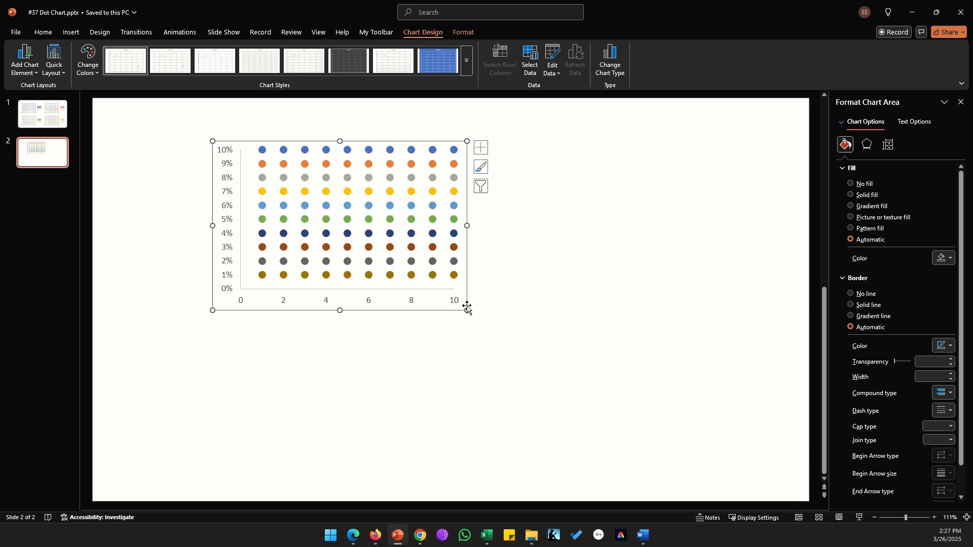
# Fill the dots of the 9%, 8%, 7% and 6% rows with the same blue as the 10% row.
pyautogui.click(454, 164)
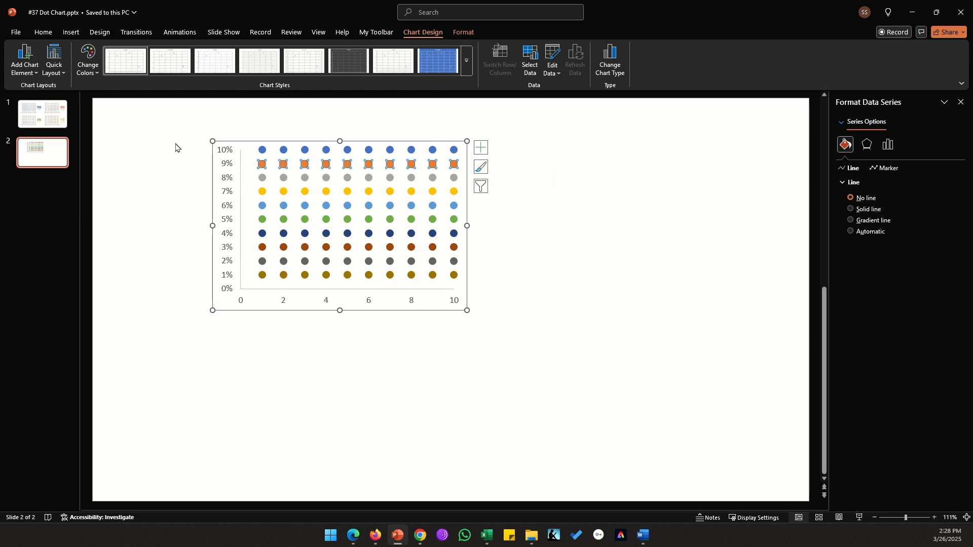
pyautogui.click(454, 178)
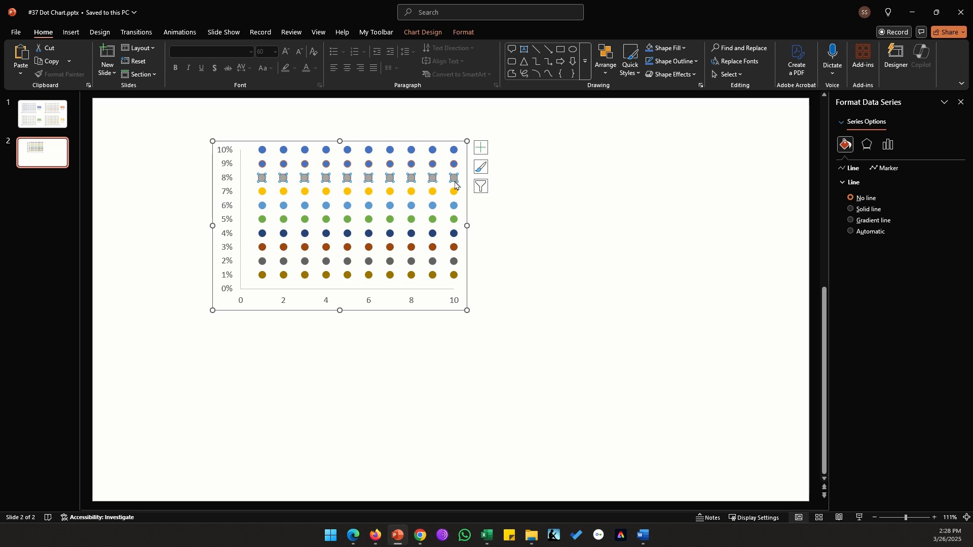
pyautogui.press('F4')
pyautogui.click(454, 192)
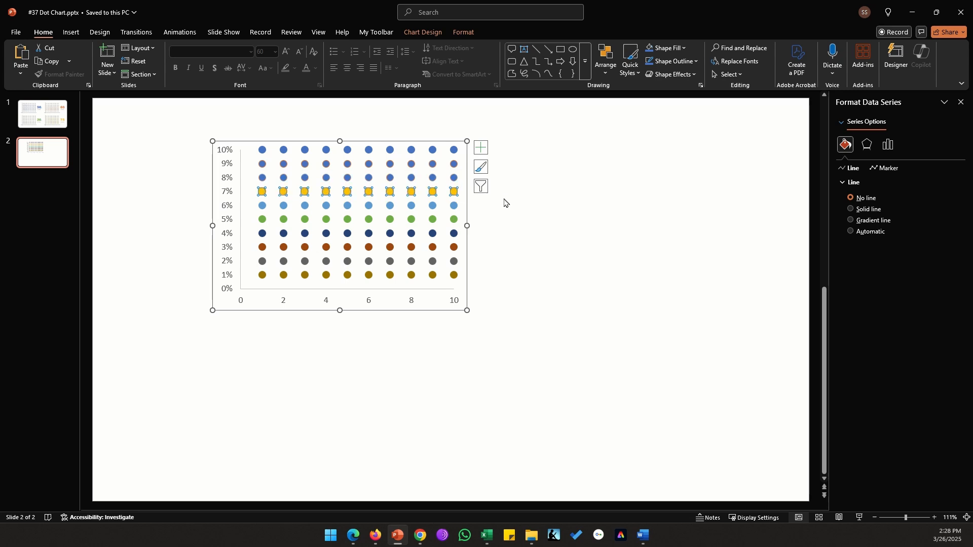
pyautogui.press('F4')
pyautogui.click(454, 206)
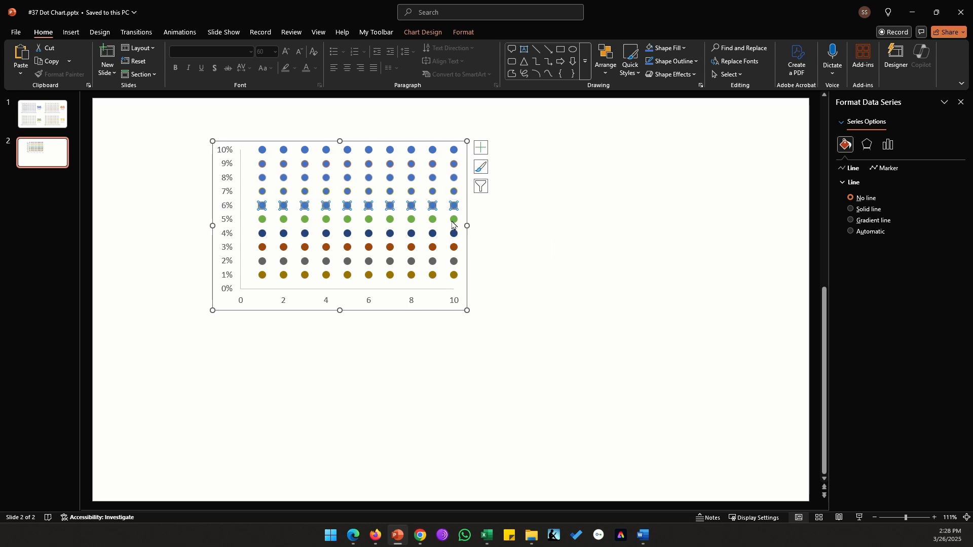
# Repeat the blue fill on the dots of the 5%, 4%, 3%, 2% and 1% rows.
pyautogui.click(453, 221)
pyautogui.press('F4')
pyautogui.click(453, 235)
pyautogui.press('F4')
pyautogui.click(453, 248)
pyautogui.press('F4')
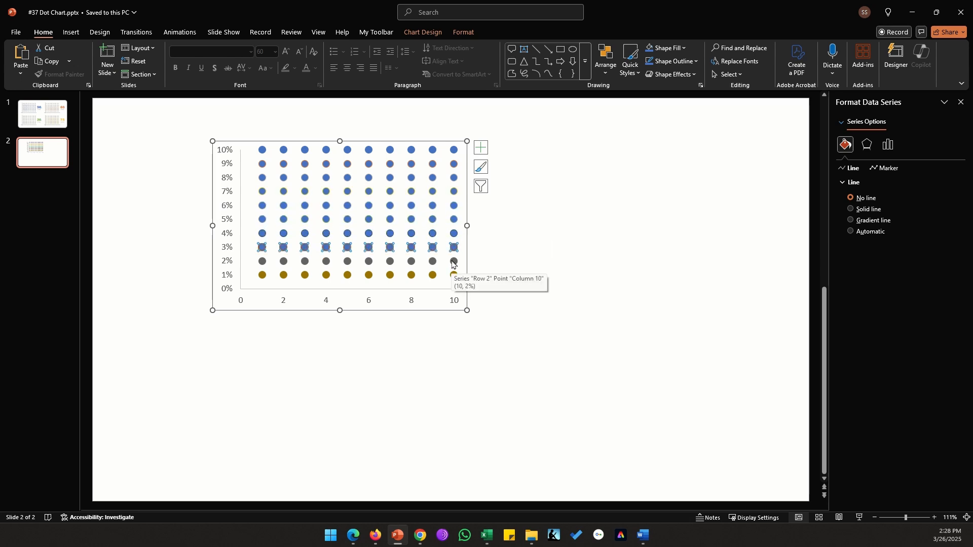
pyautogui.click(453, 263)
pyautogui.press('F4')
pyautogui.click(454, 275)
pyautogui.press('F4')
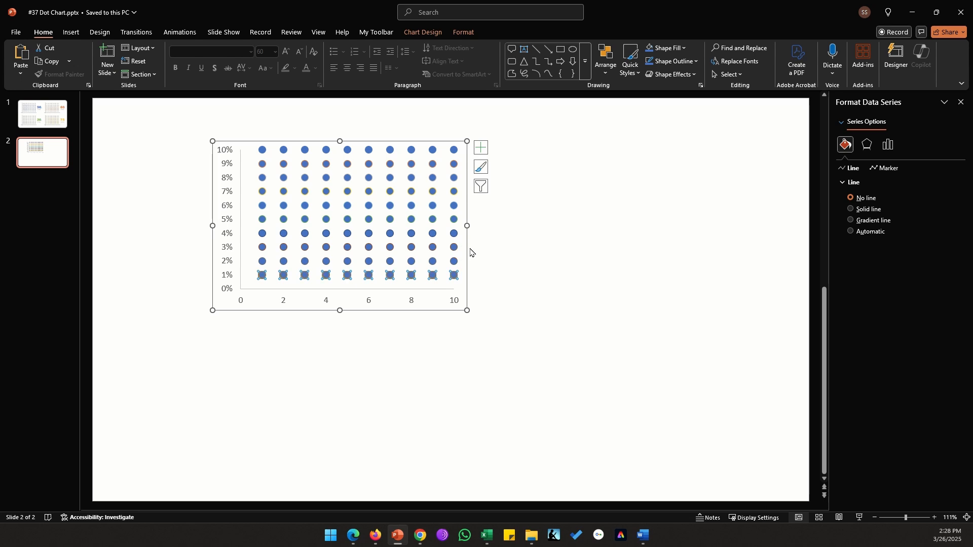